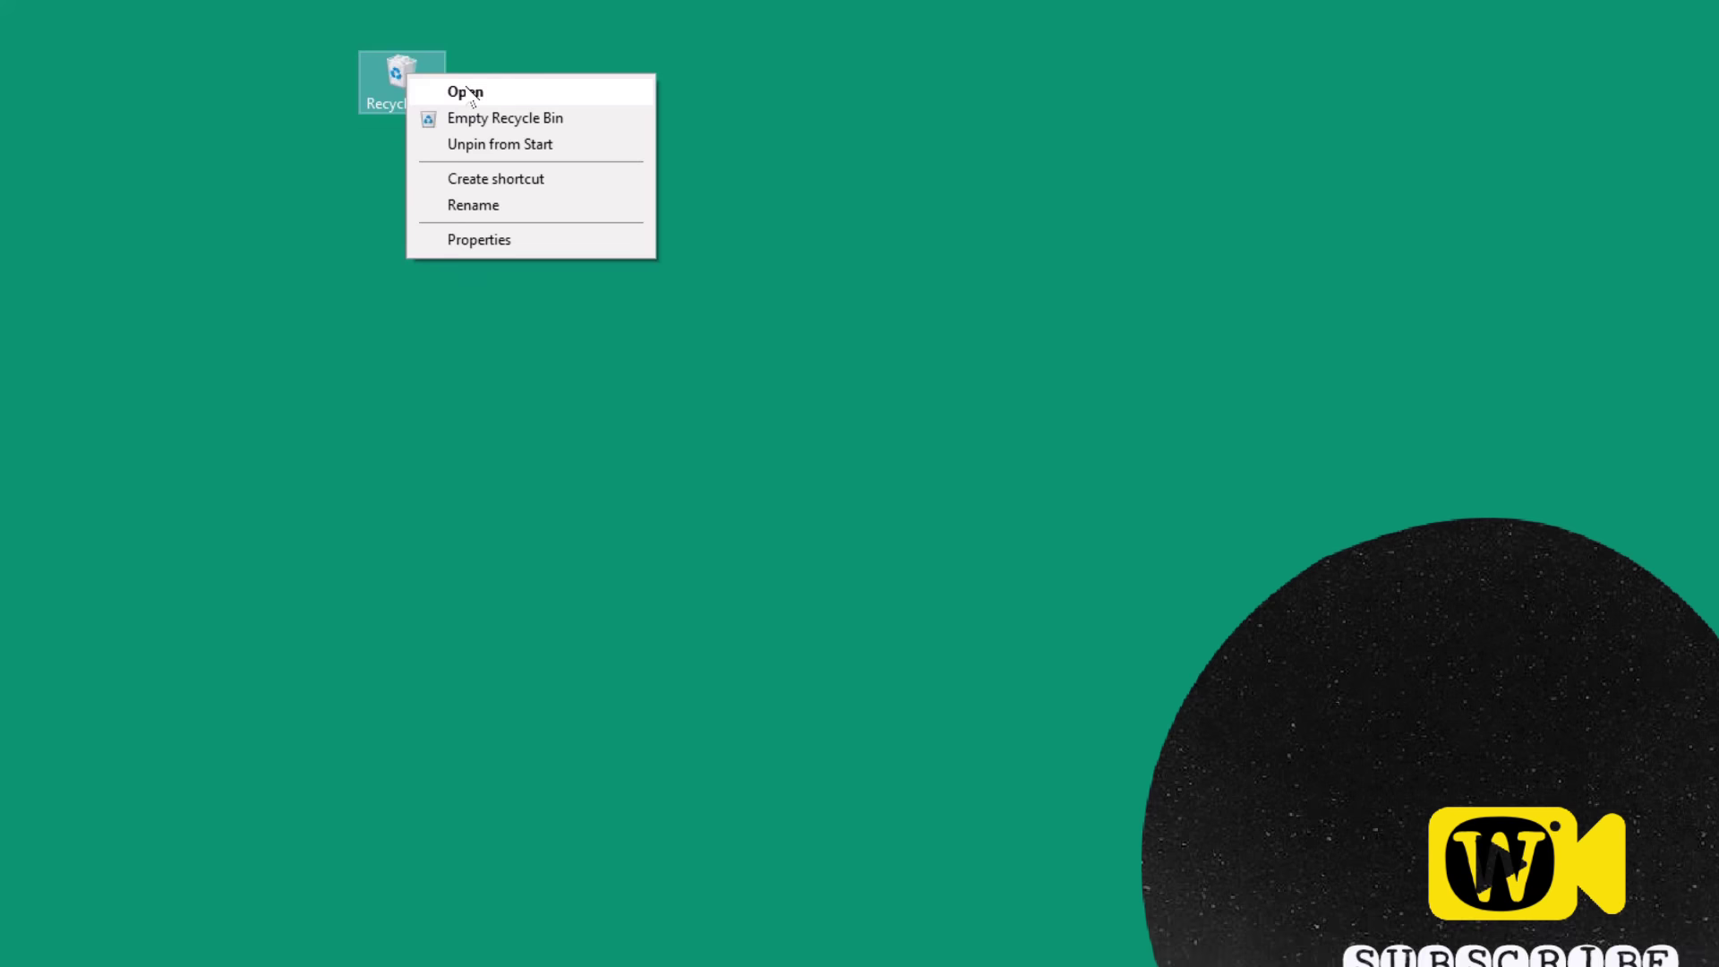
Step: Look through the Recycle Bin's 28 deleted items, then close its window
left_click(466, 90)
scroll(810, 448, "down", 3)
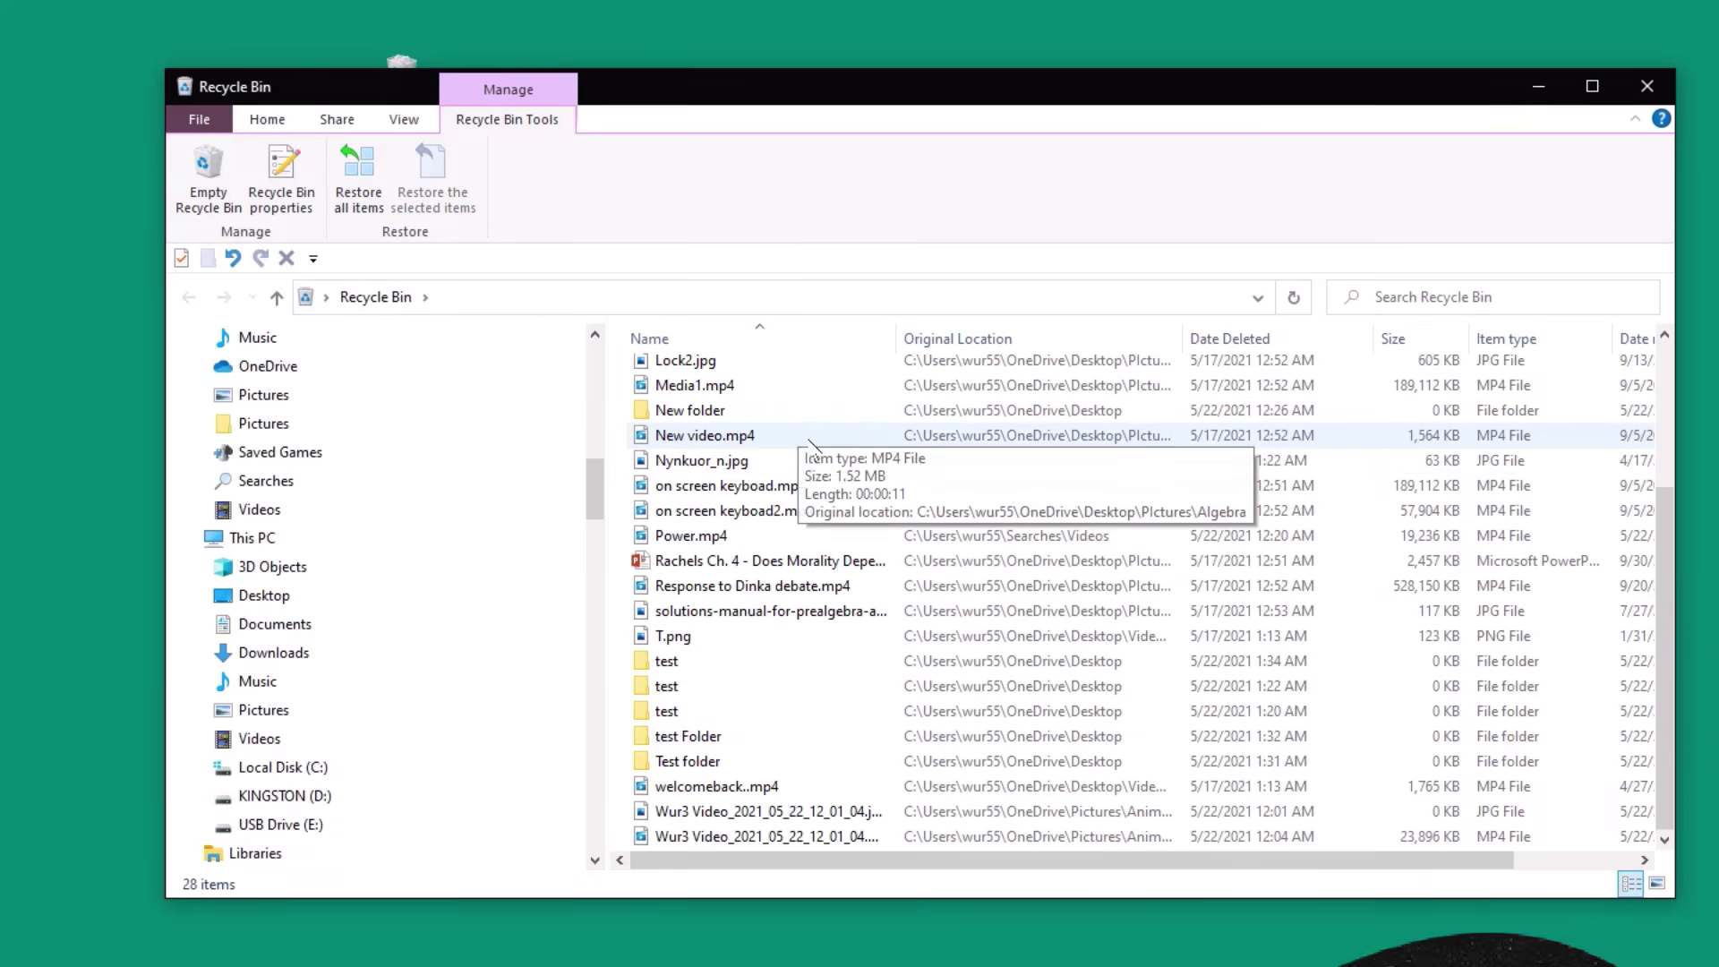
scroll(810, 447, "up", 3)
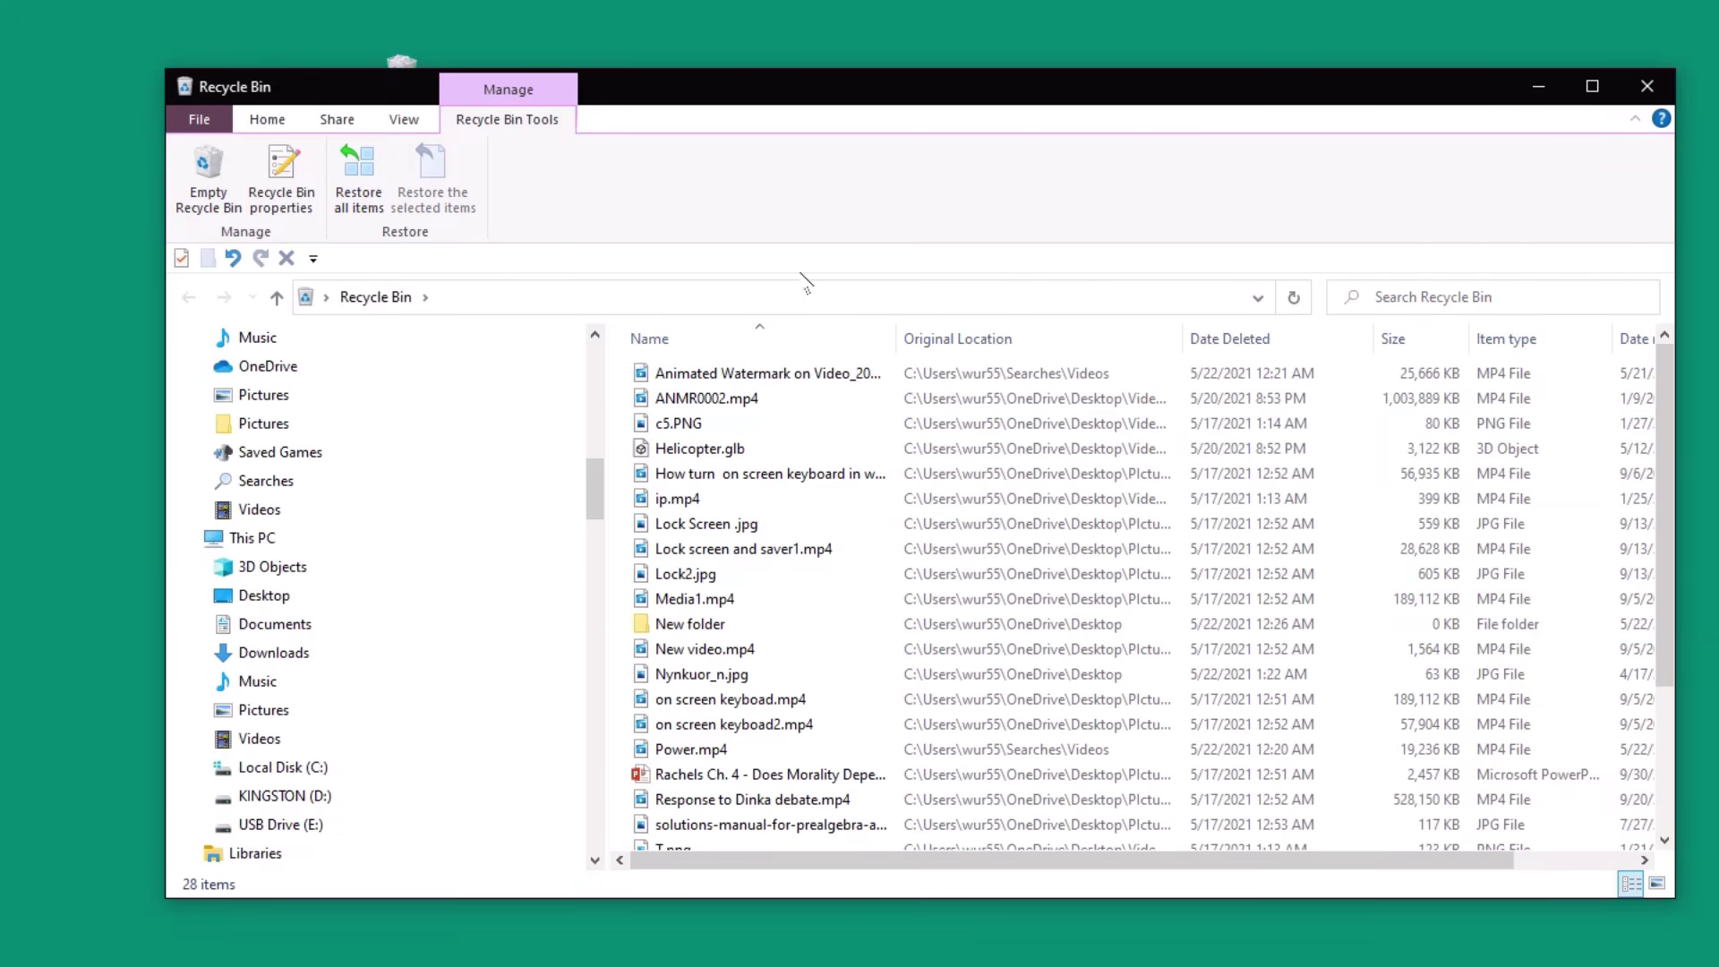
left_click(1646, 90)
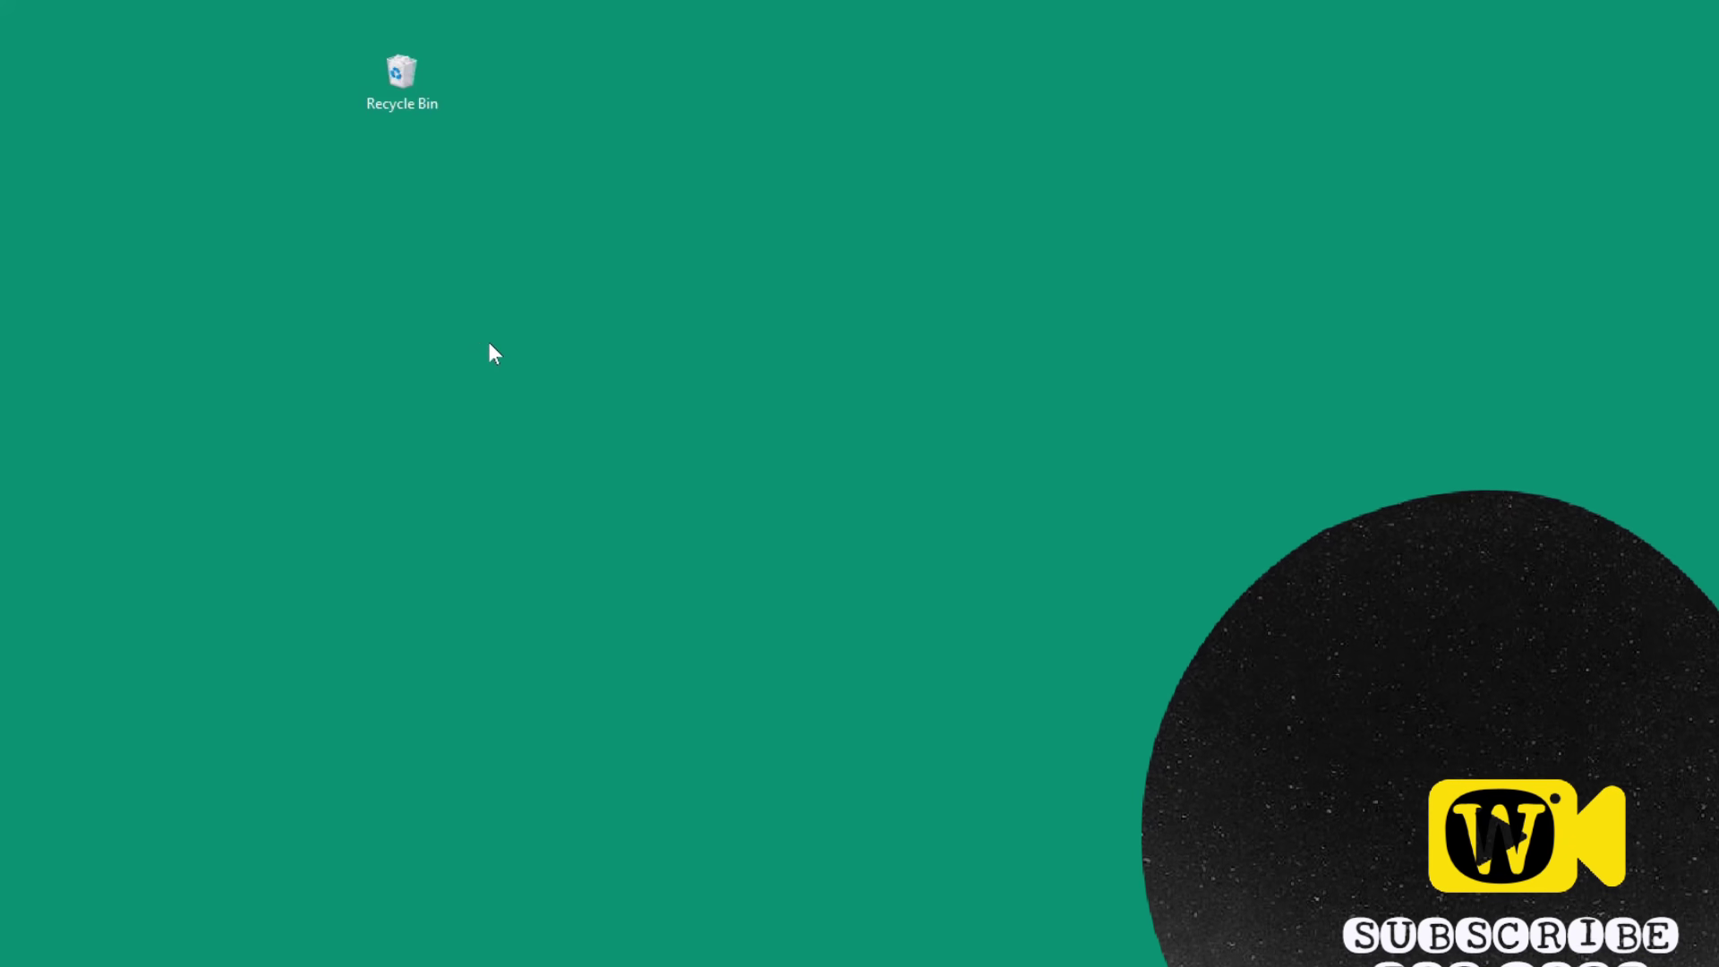
Step: Create a new folder on the desktop via New > Folder and name it 'test folder'
right_click(489, 343)
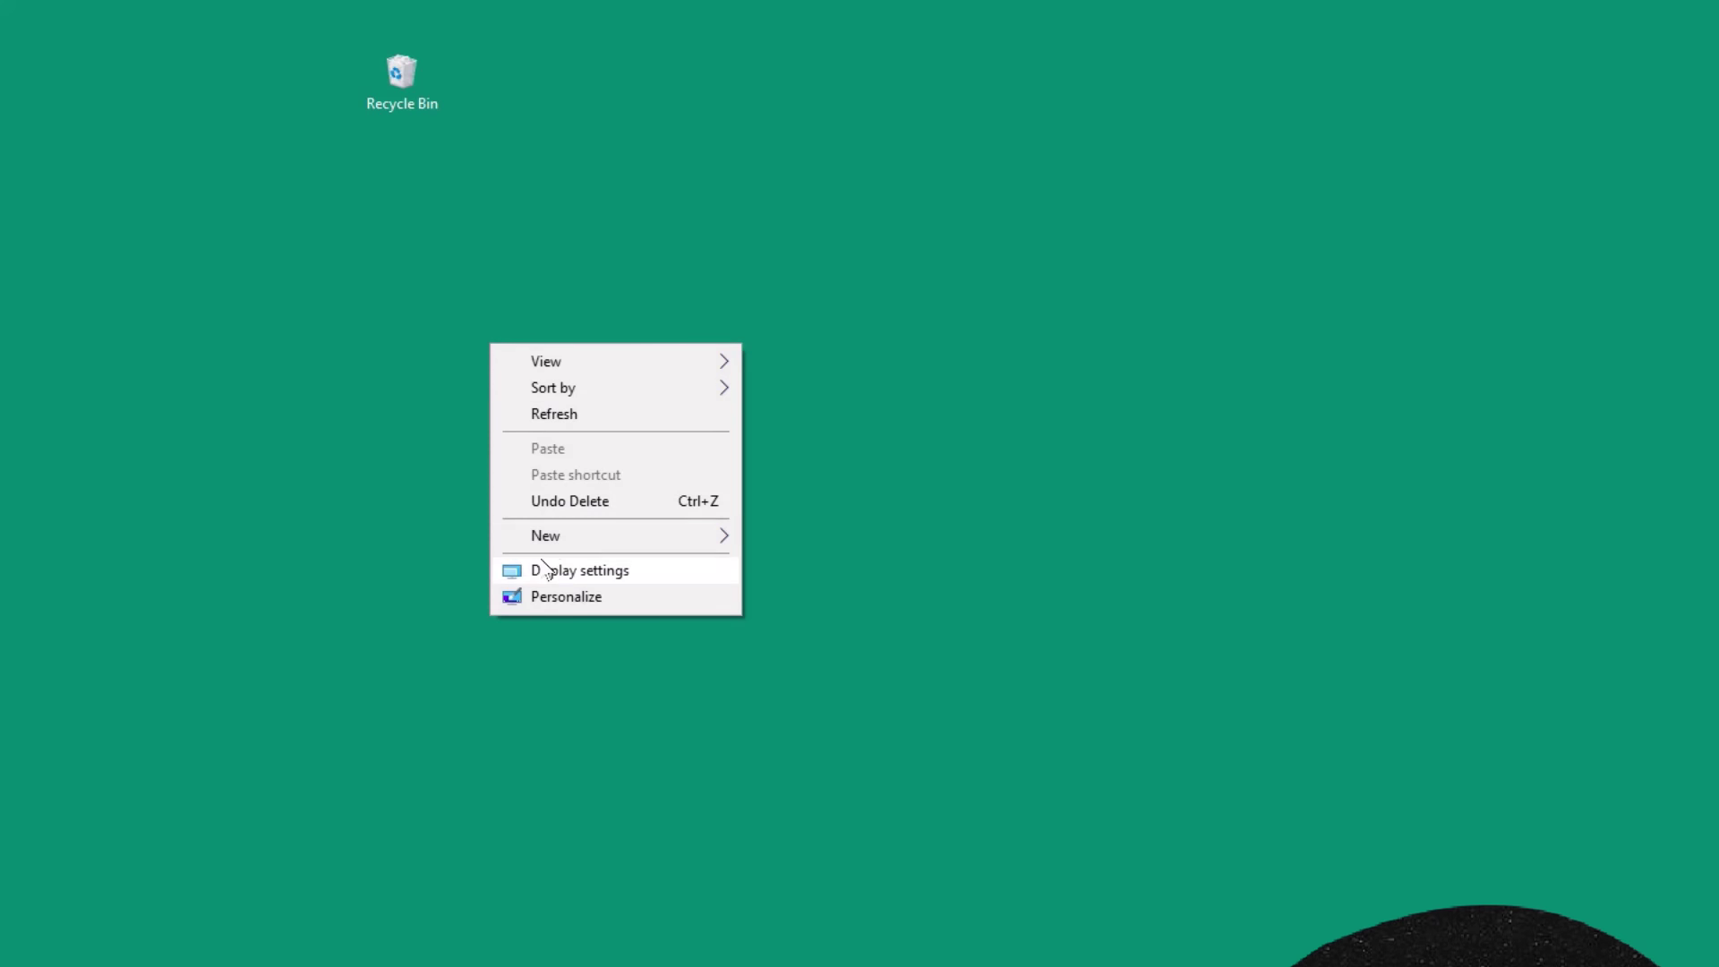
mouse_move(552, 535)
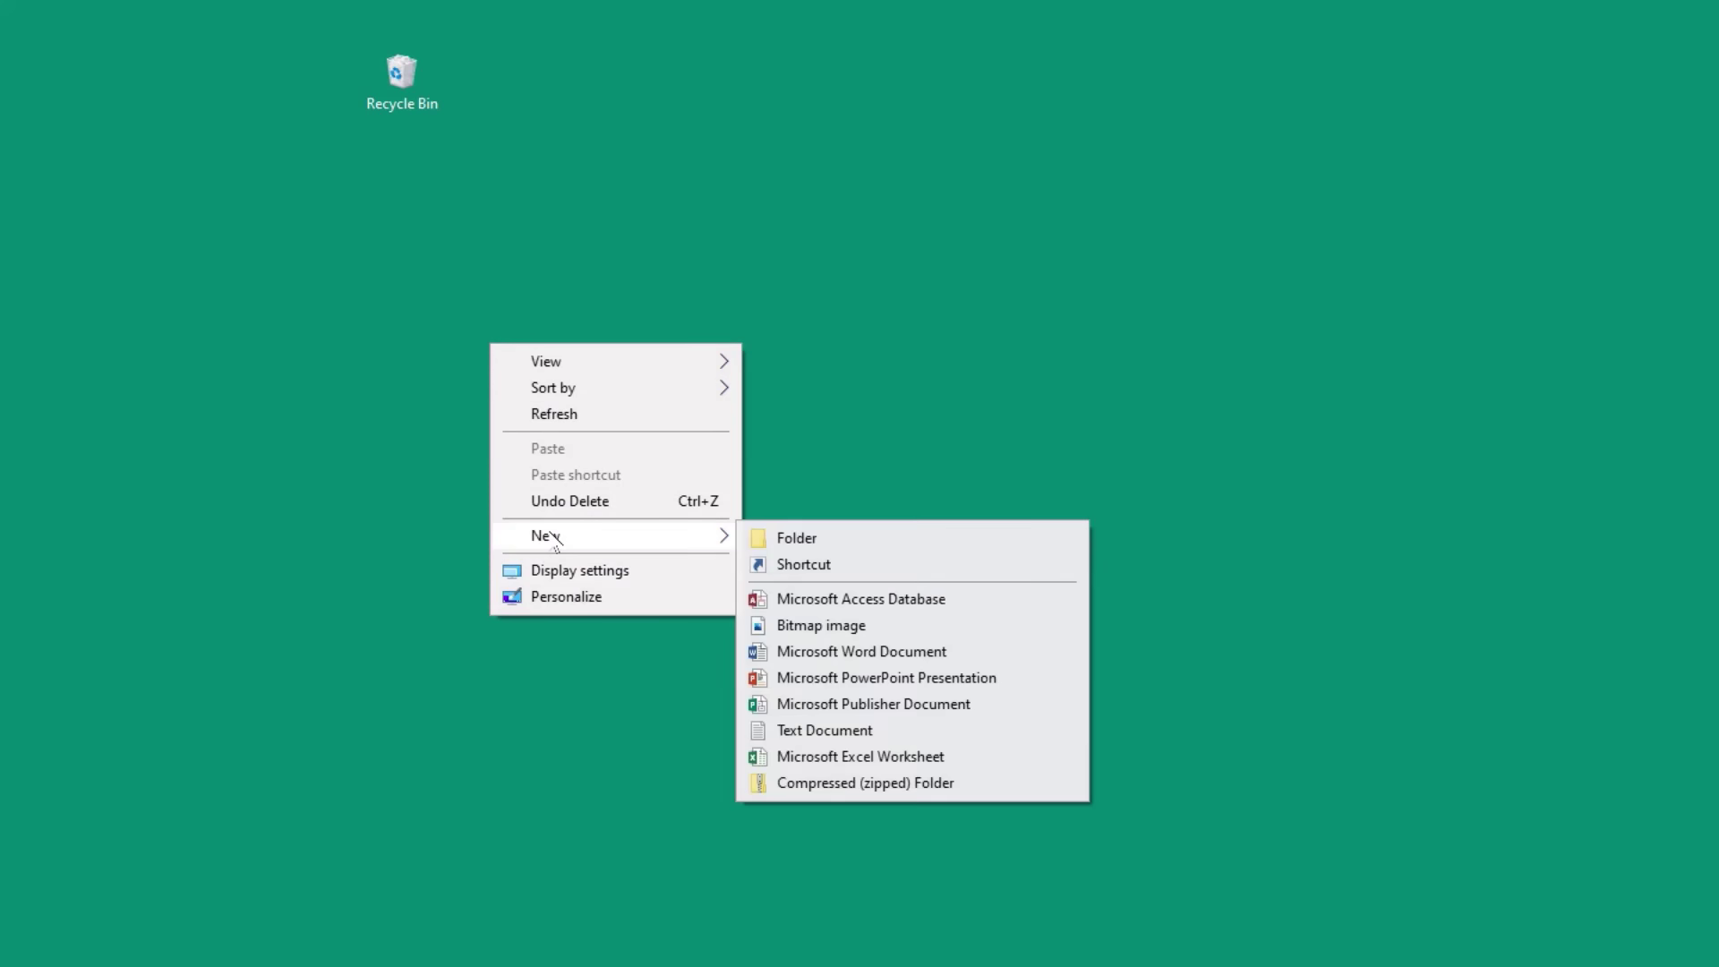
left_click(797, 538)
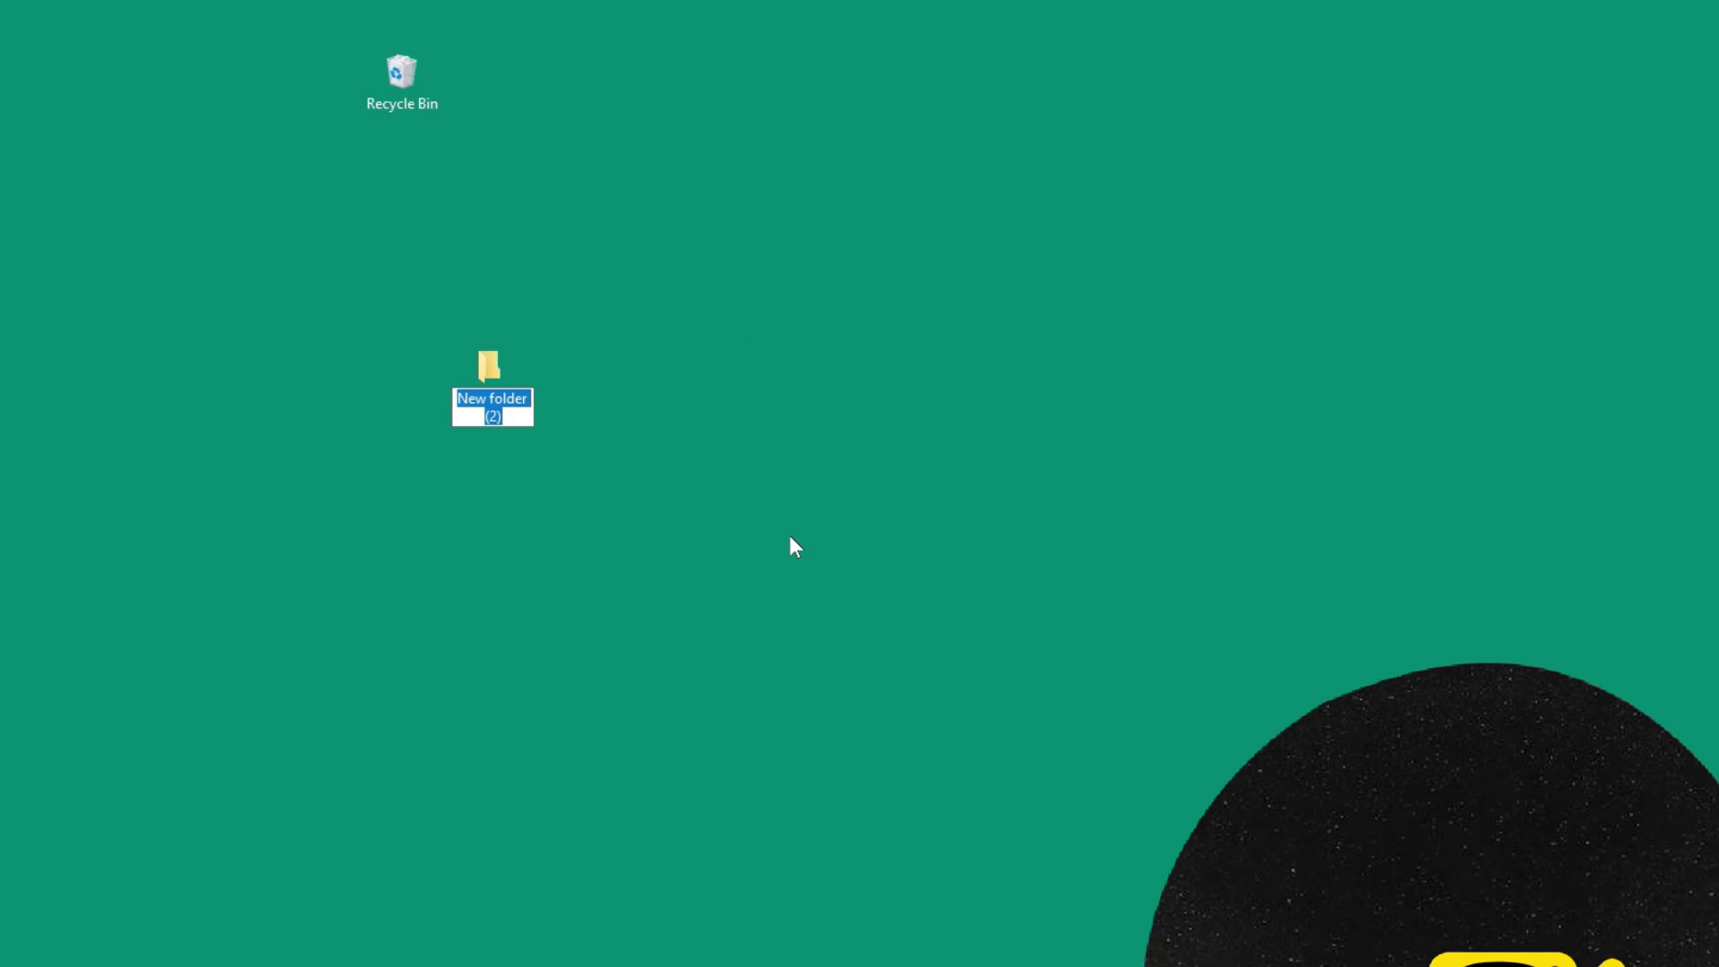
key("BackSpace")
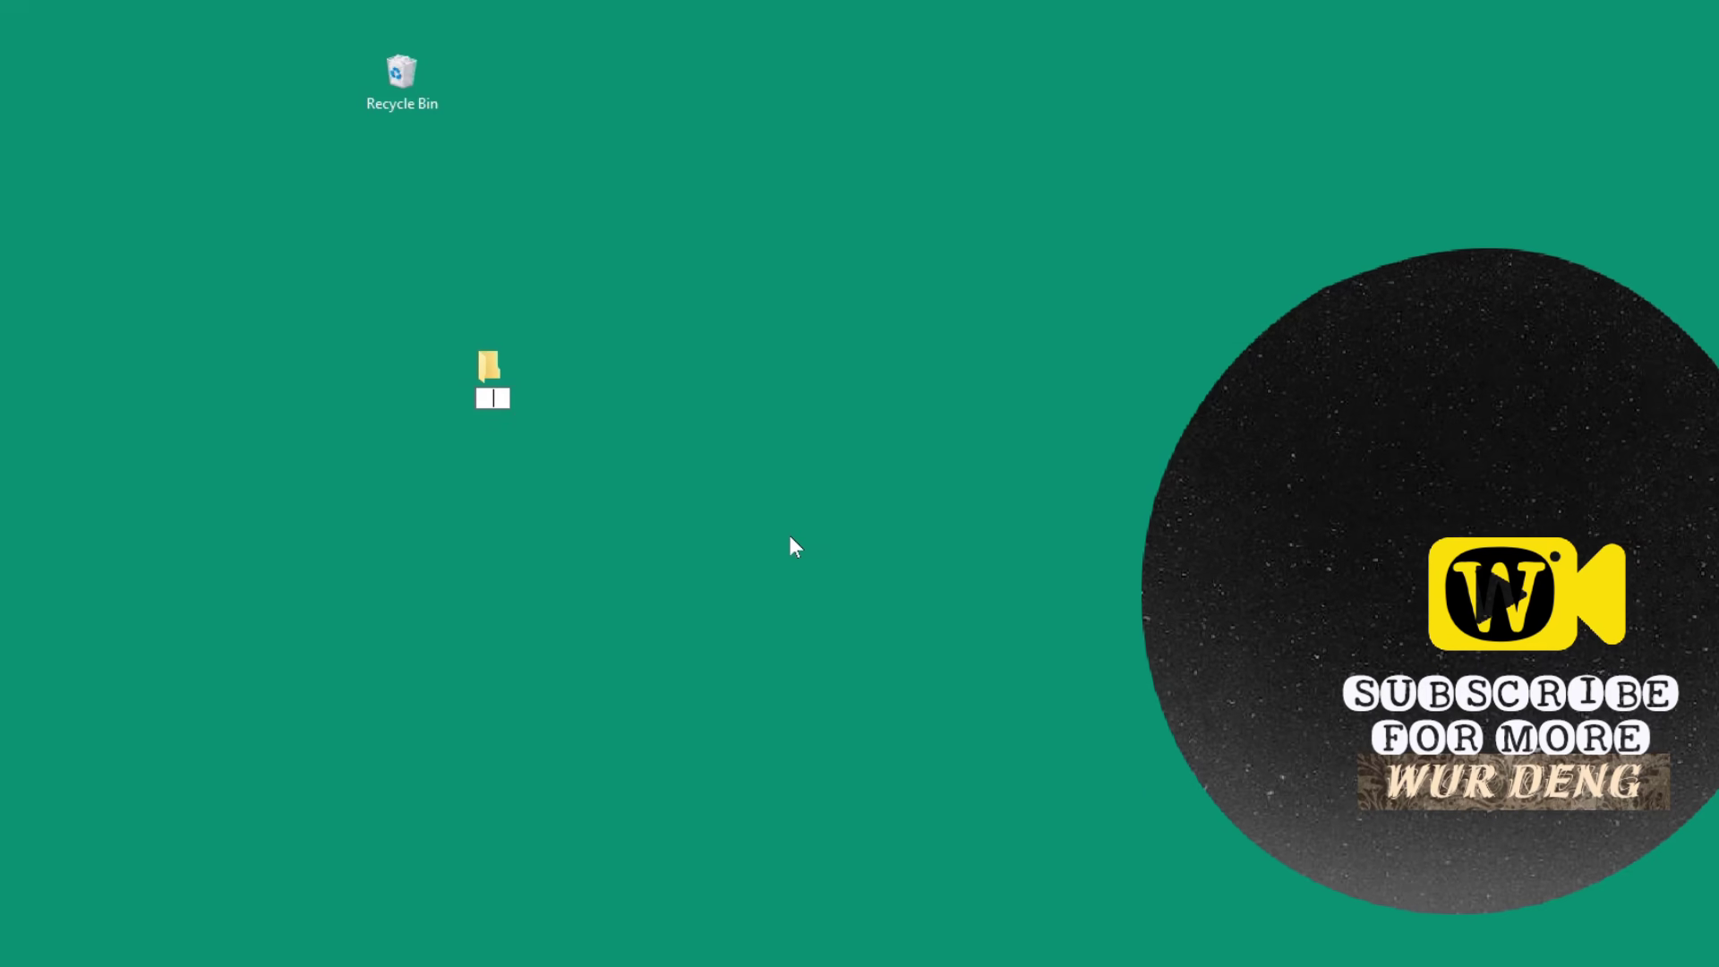
type("tes")
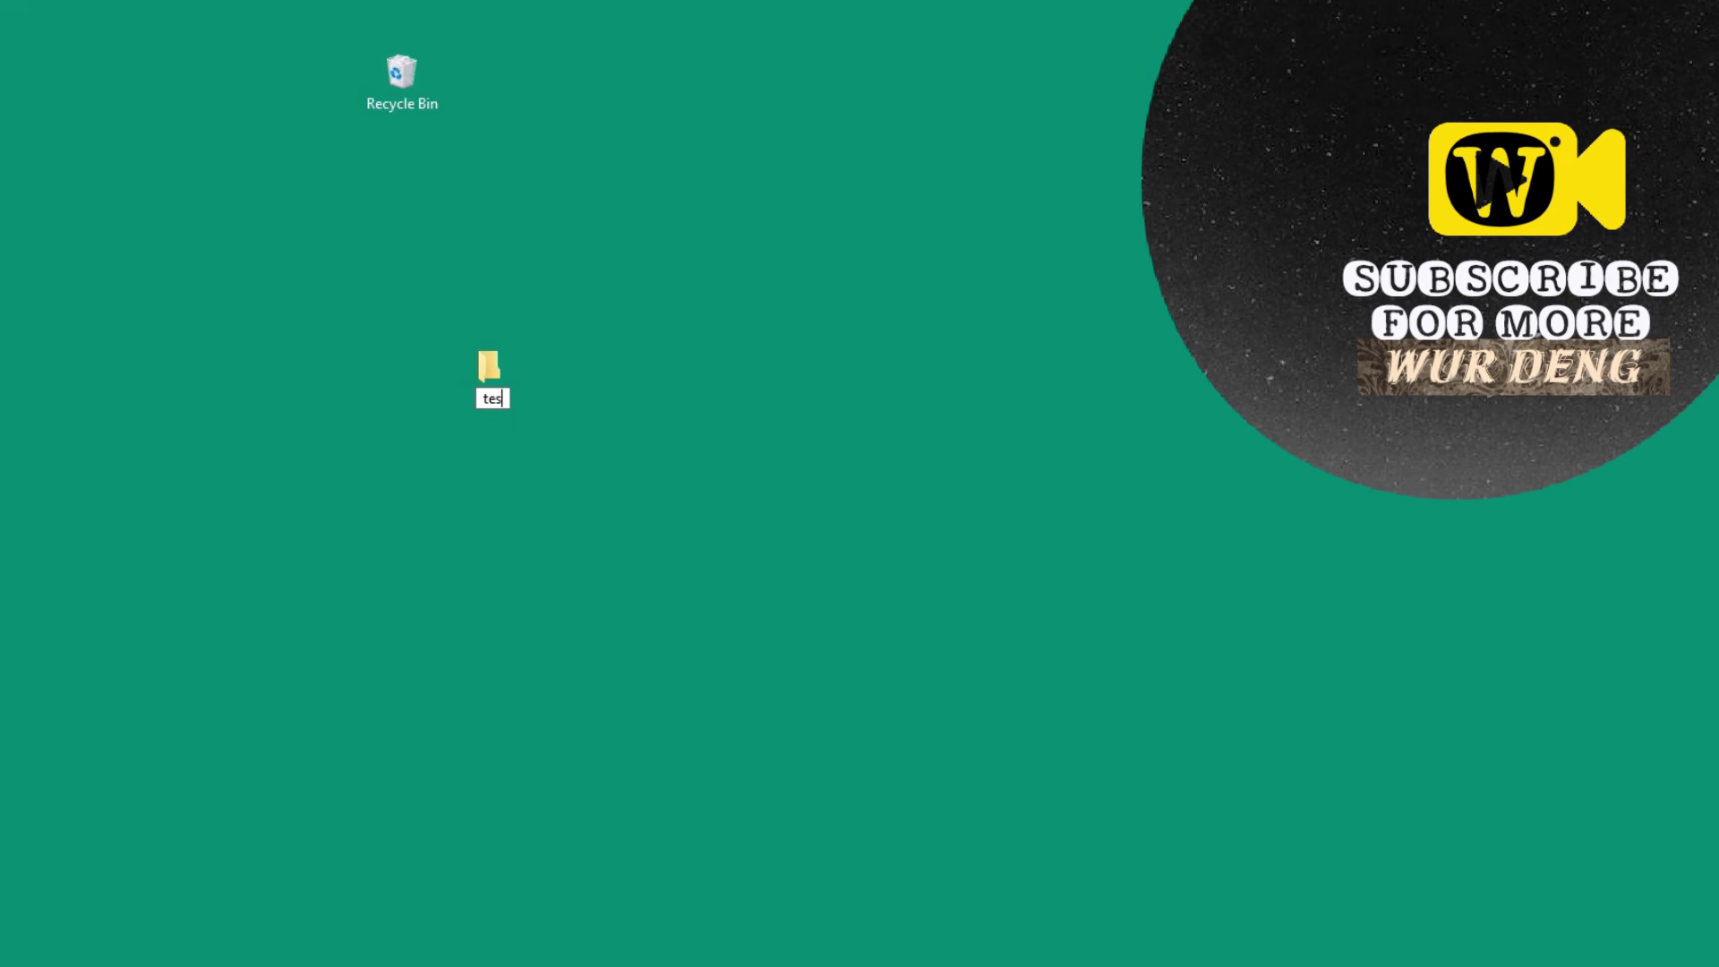
type("t folder")
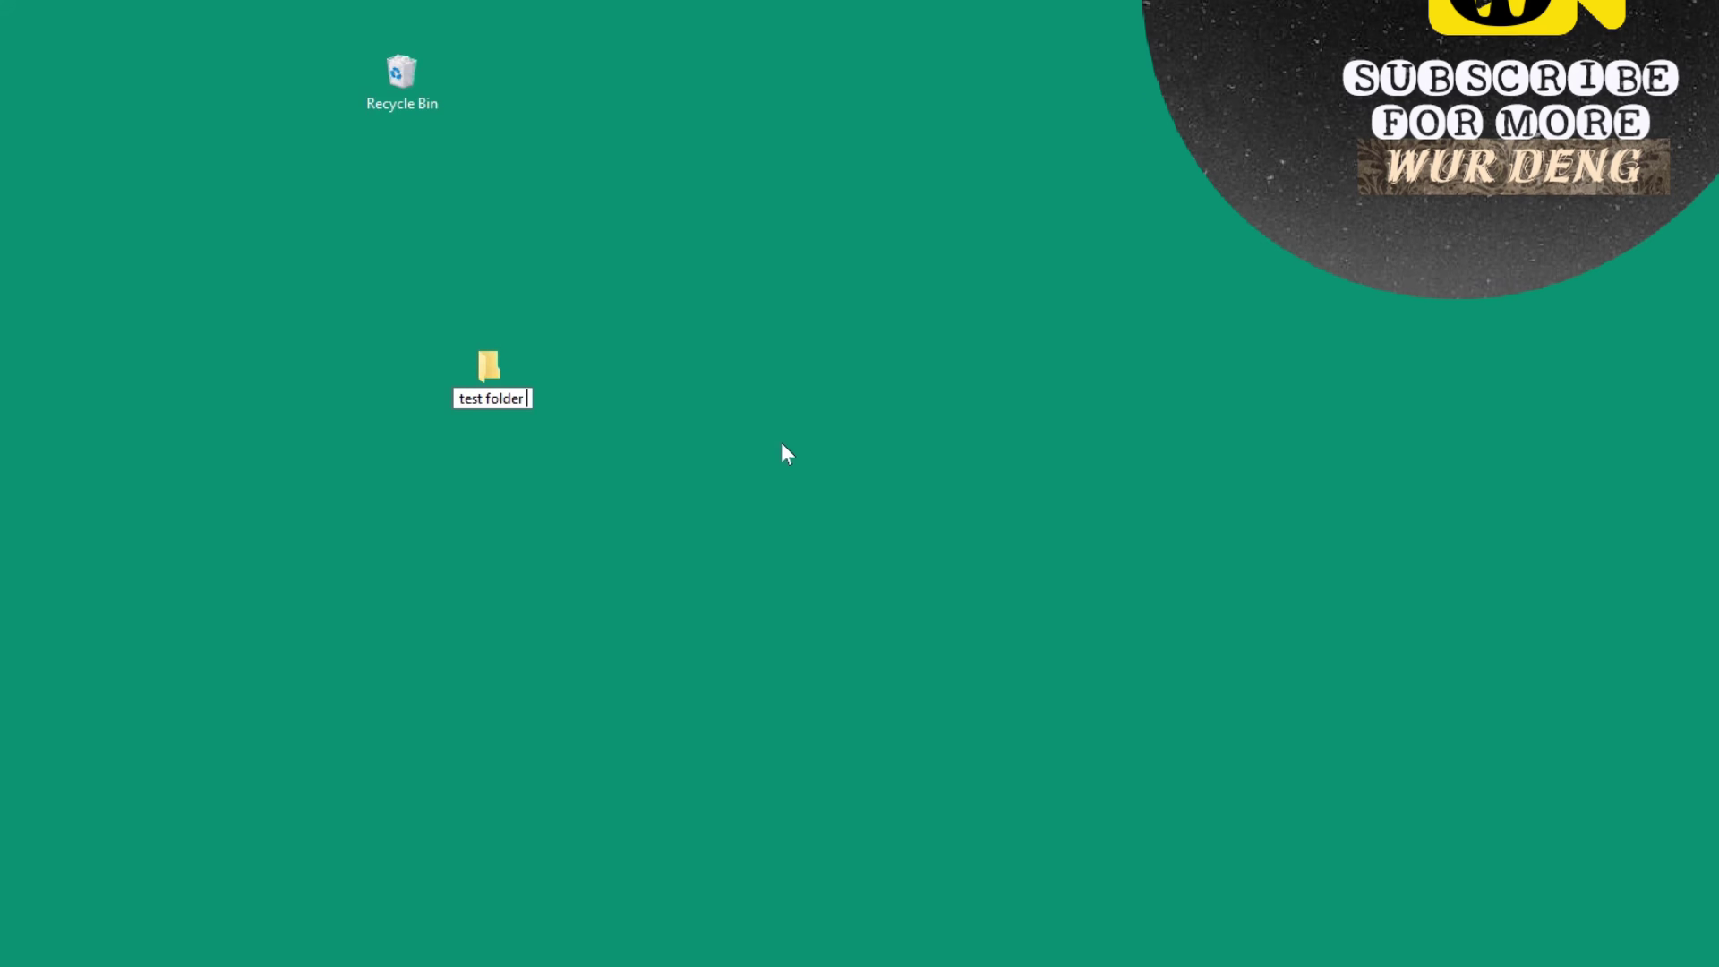
left_click(780, 457)
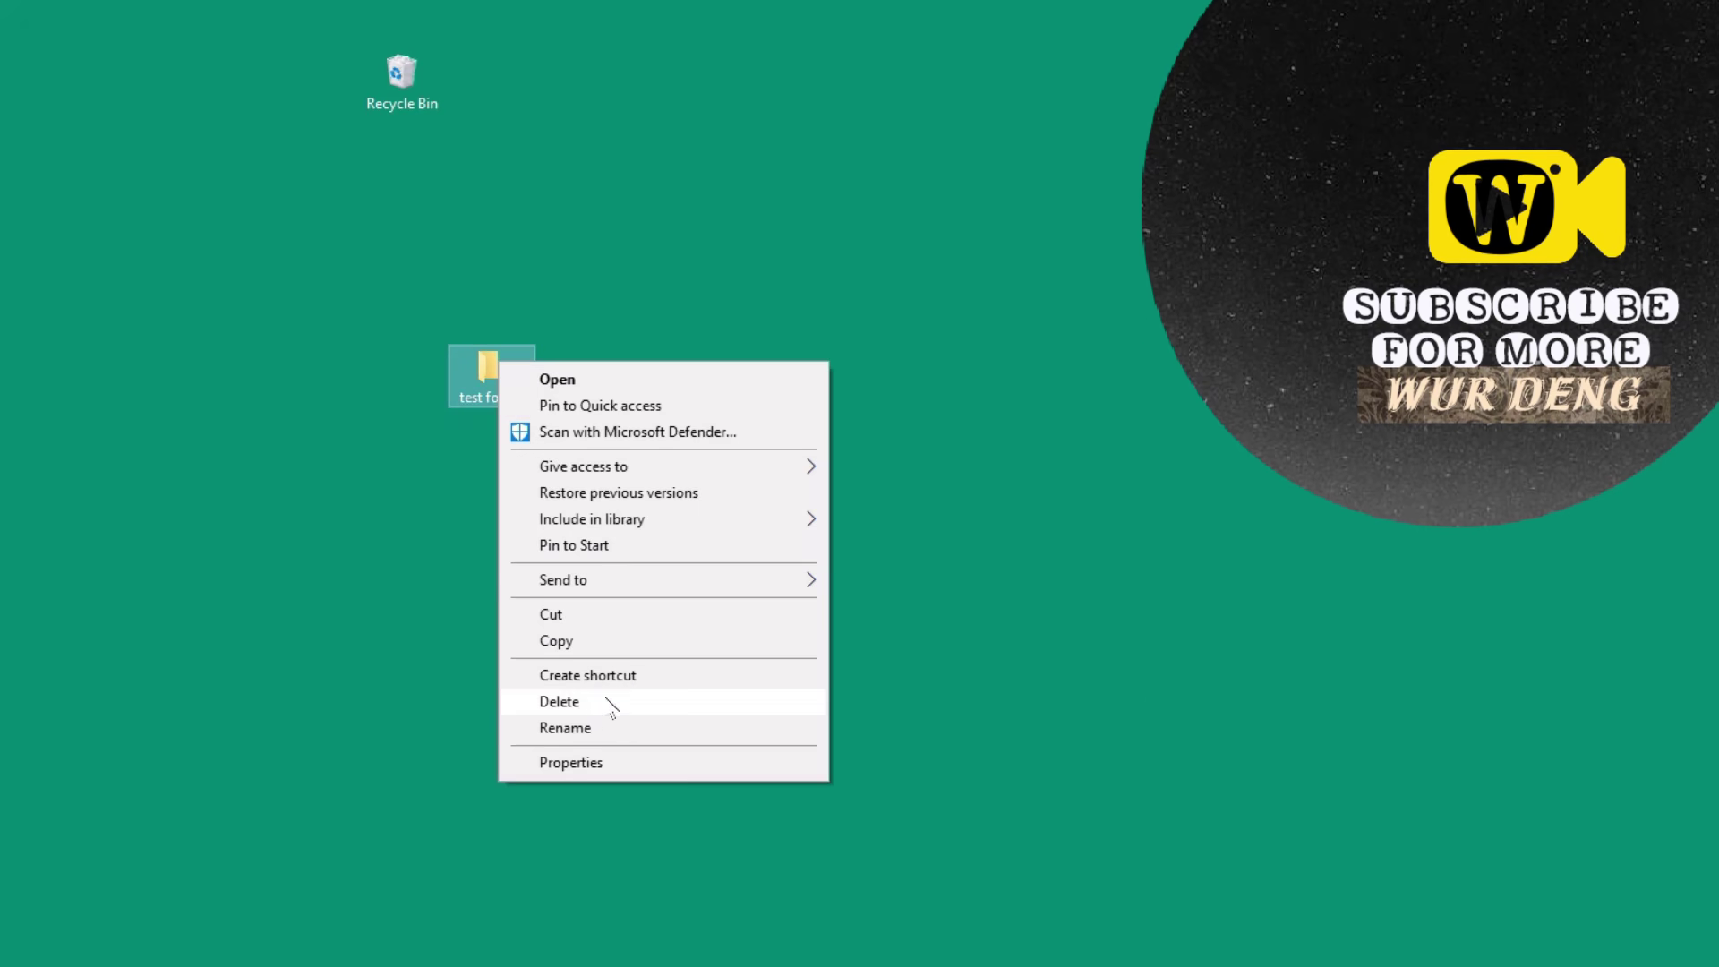
Step: Delete 'test folder', then restore the desktop items with Undo Delete (Ctrl+Z)
left_click(583, 703)
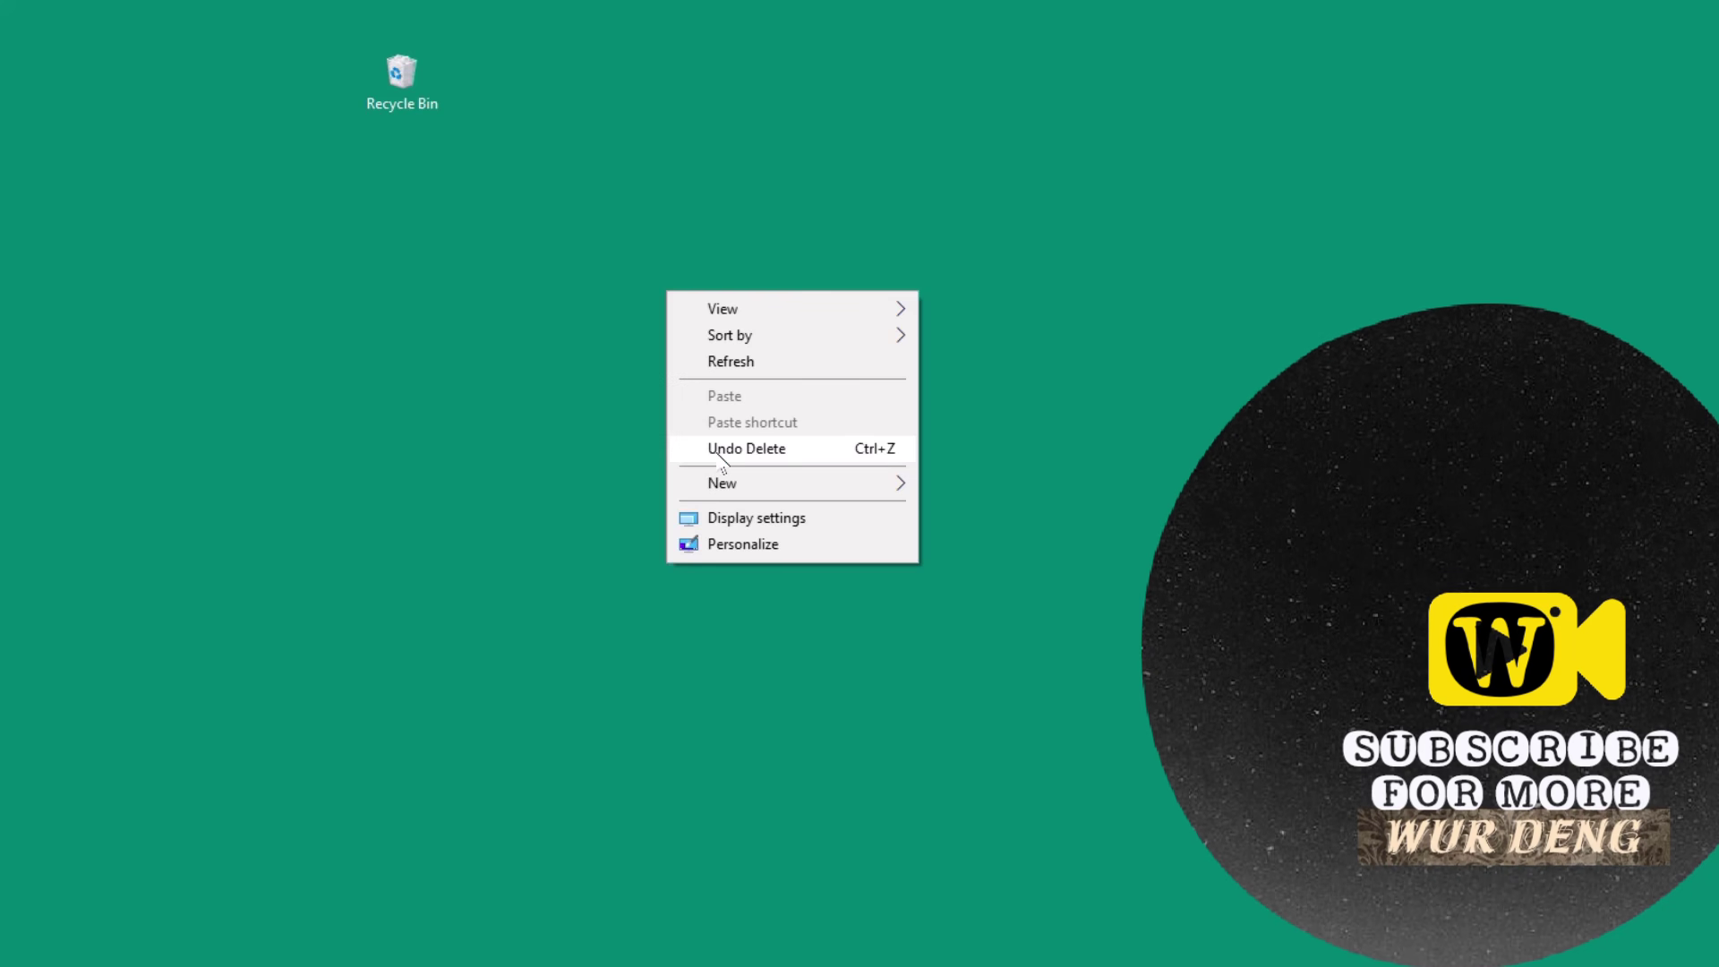
left_click(716, 450)
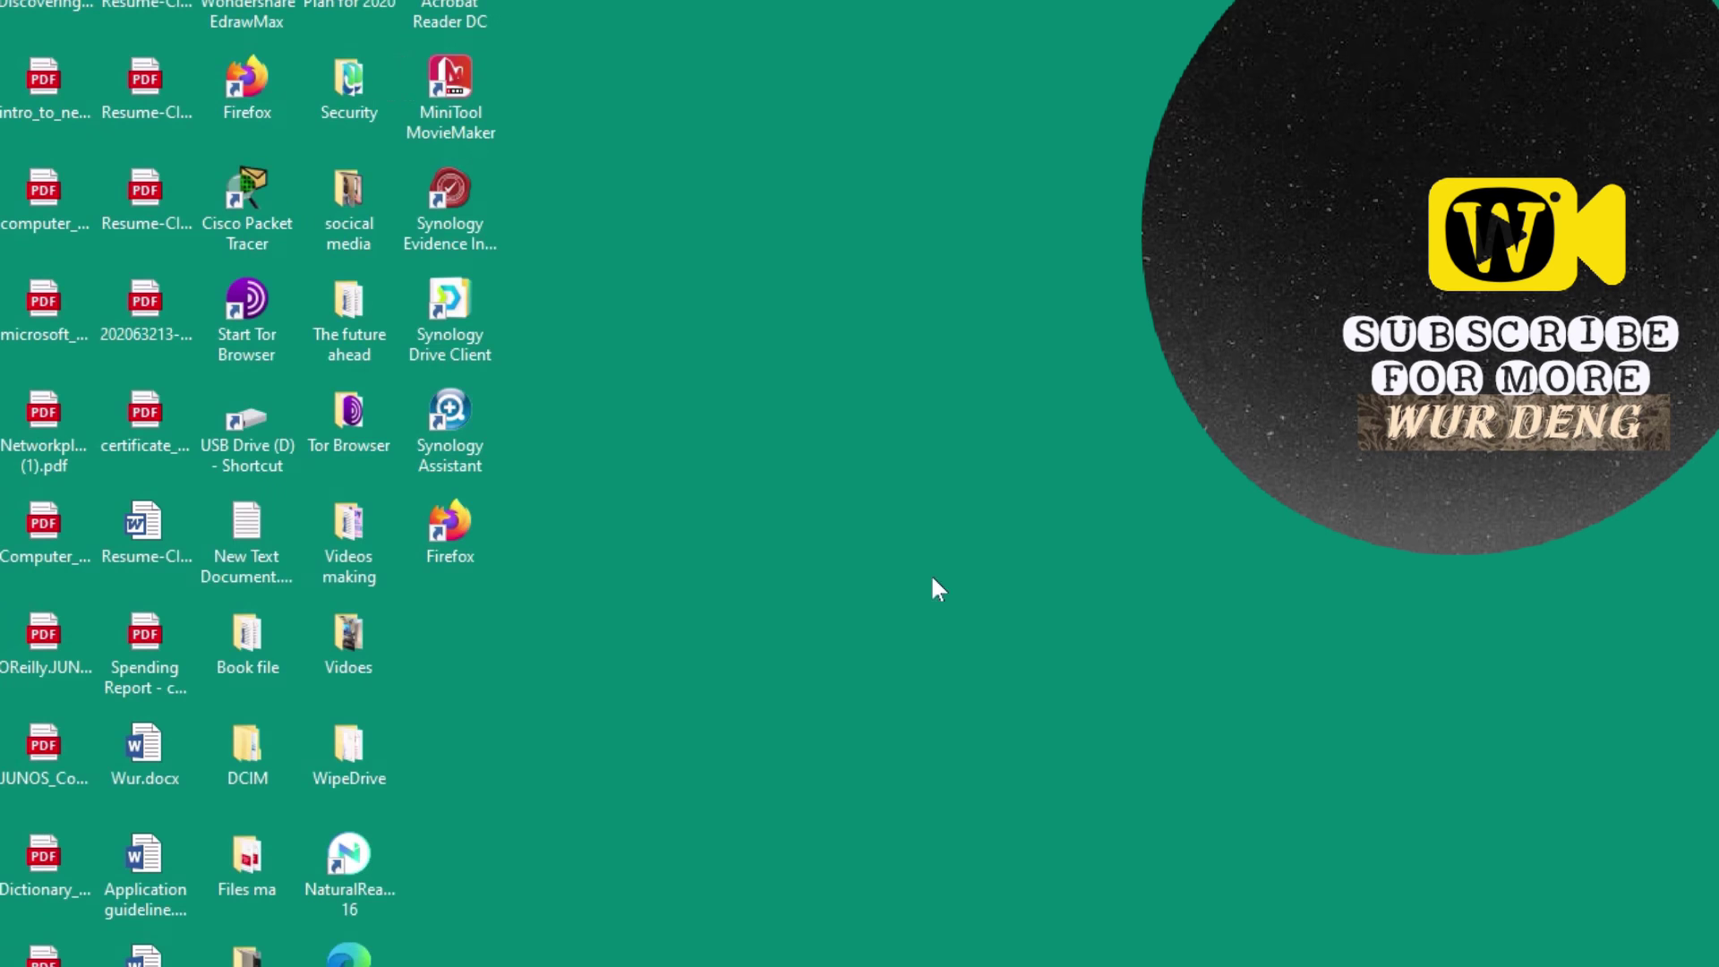
Step: Make another new desktop folder with New > Folder and name it 'test folder'
right_click(873, 660)
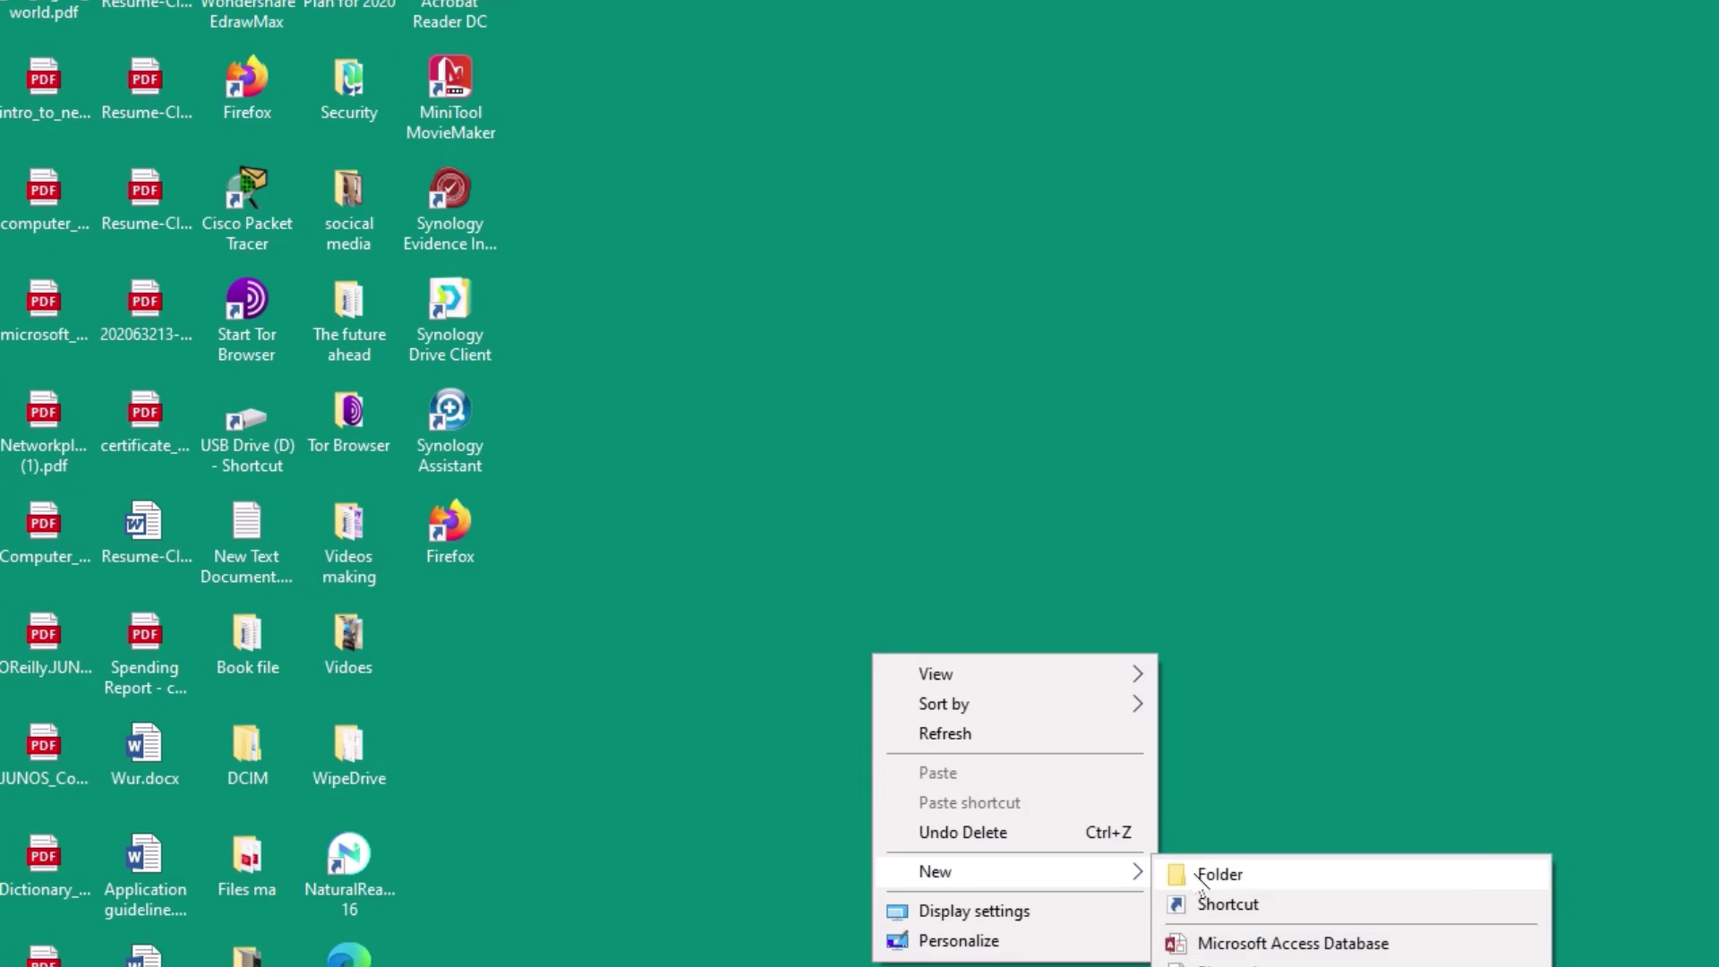
left_click(1200, 875)
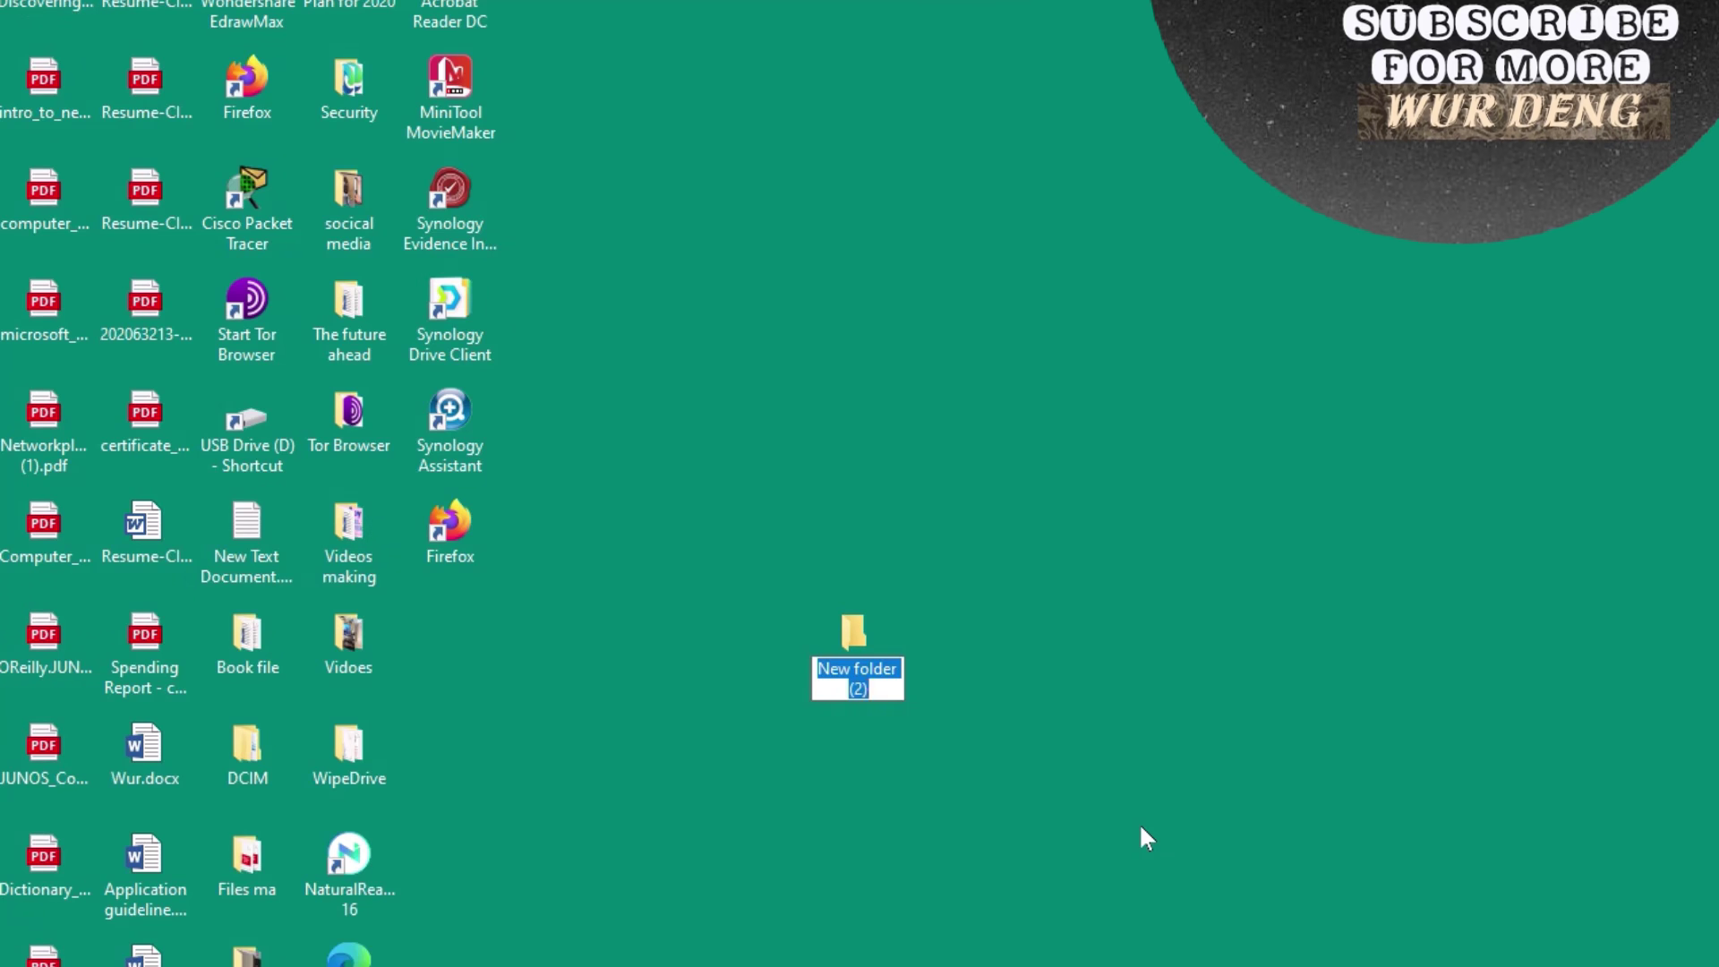
key("BackSpace")
type("test")
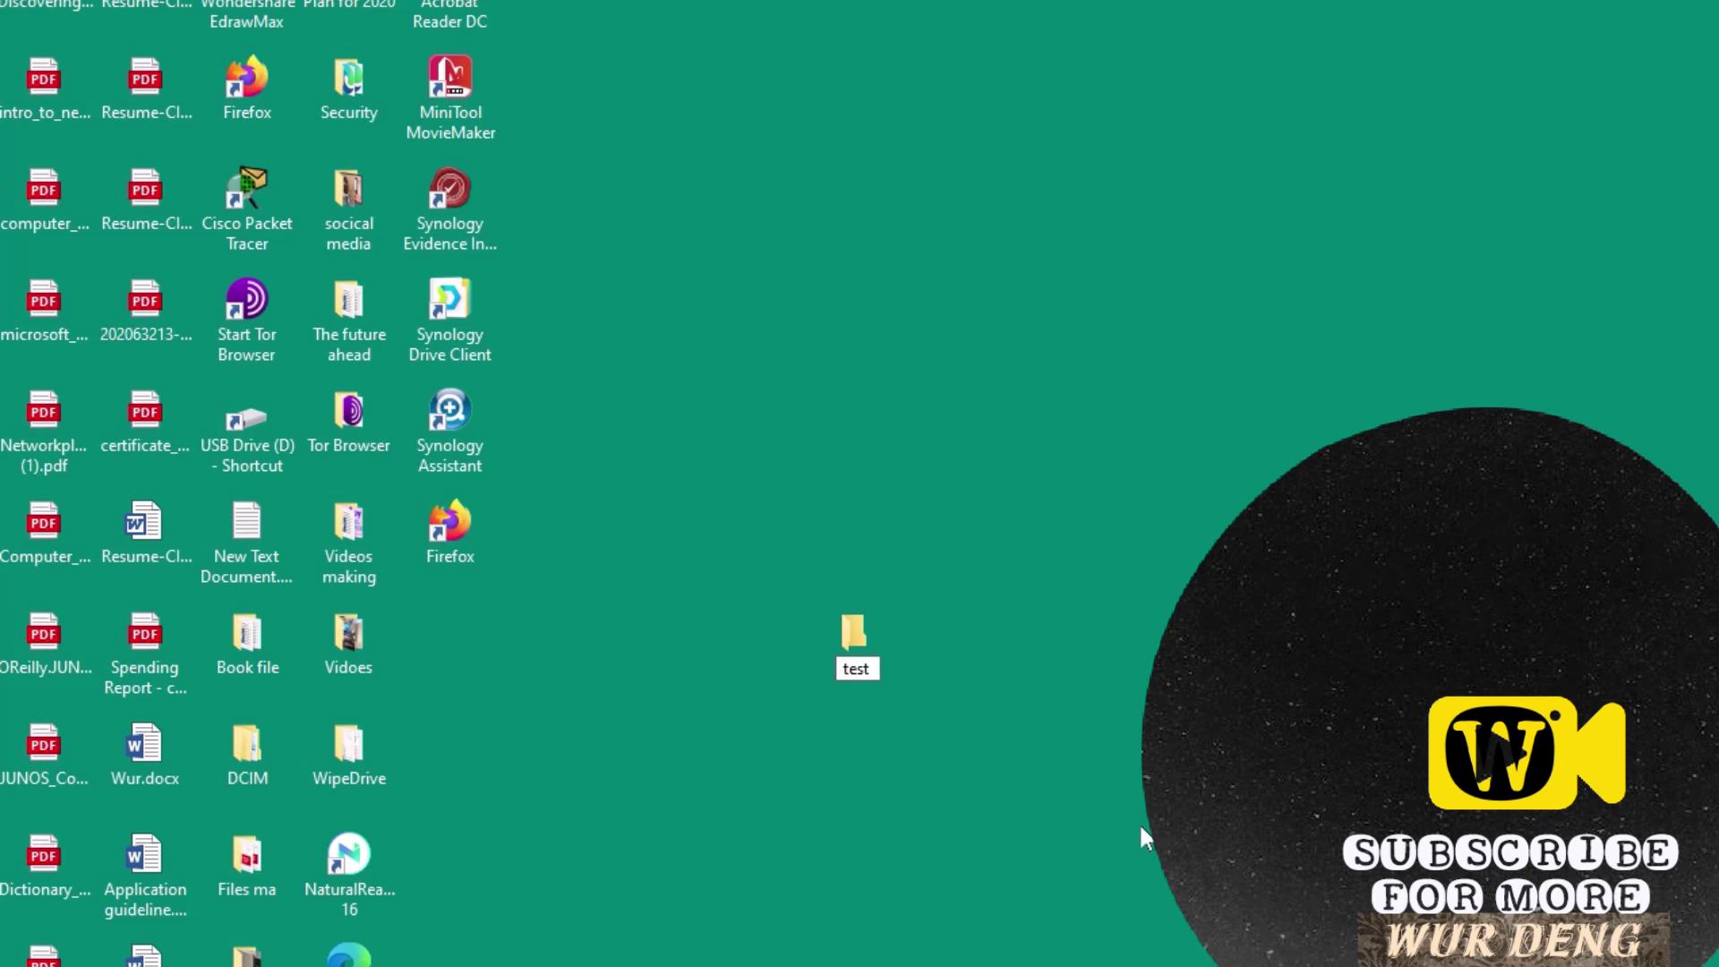
type(" fold")
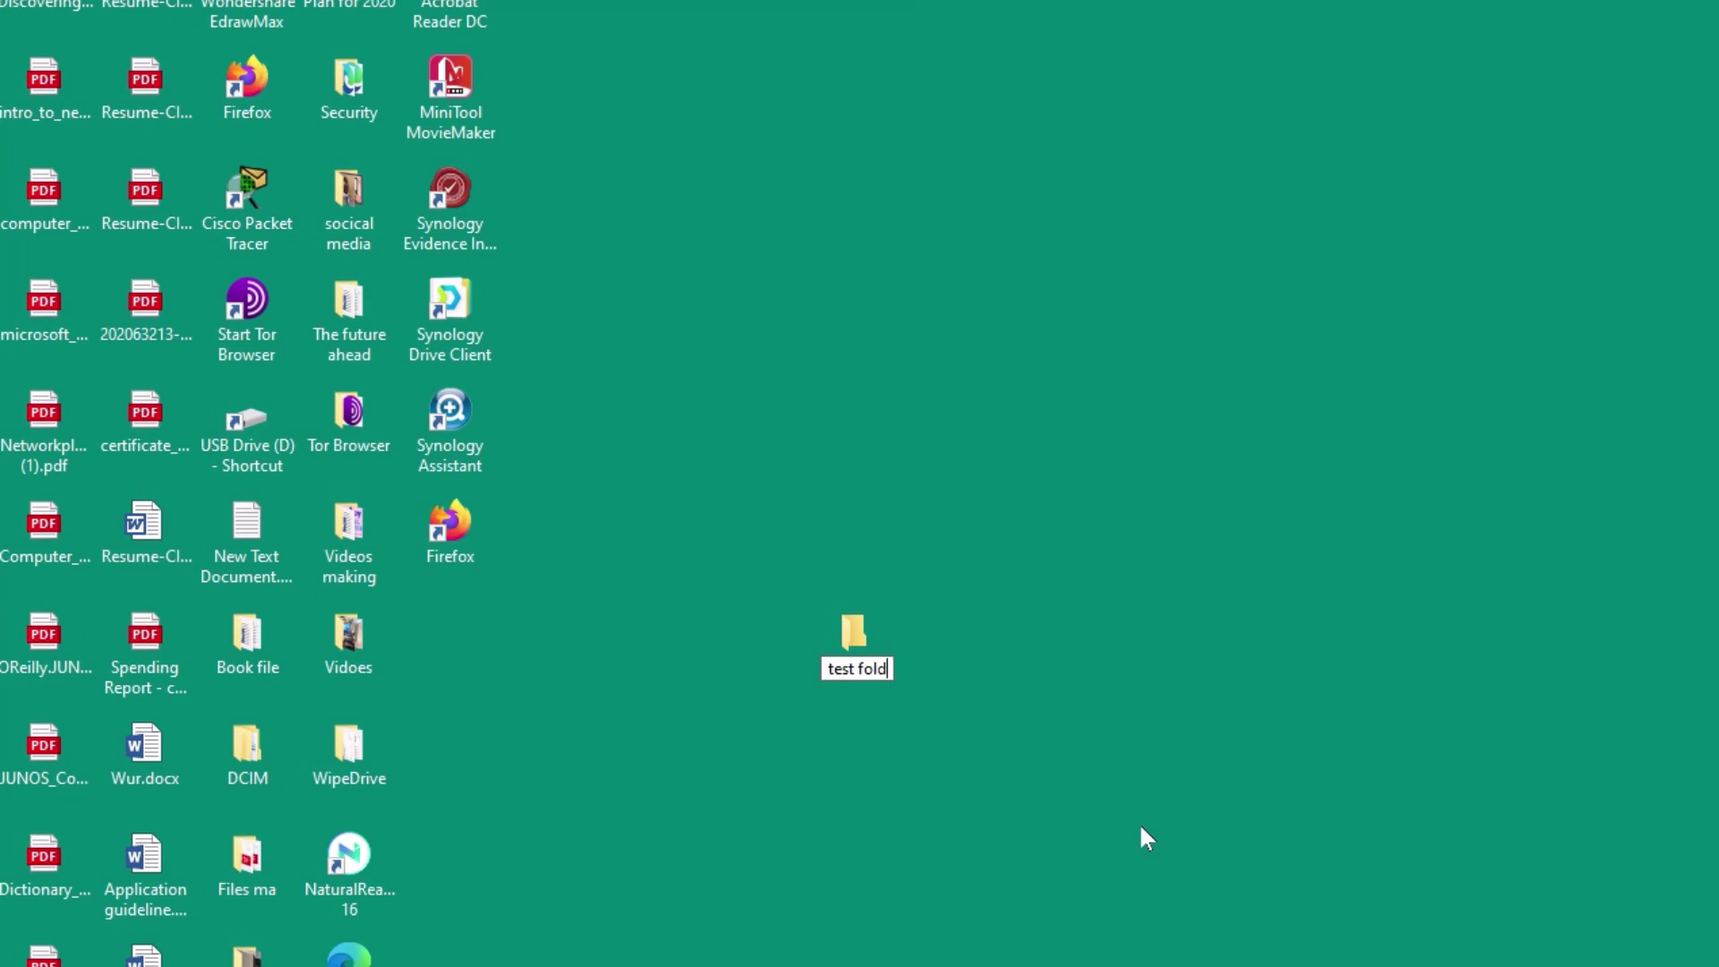
type("er")
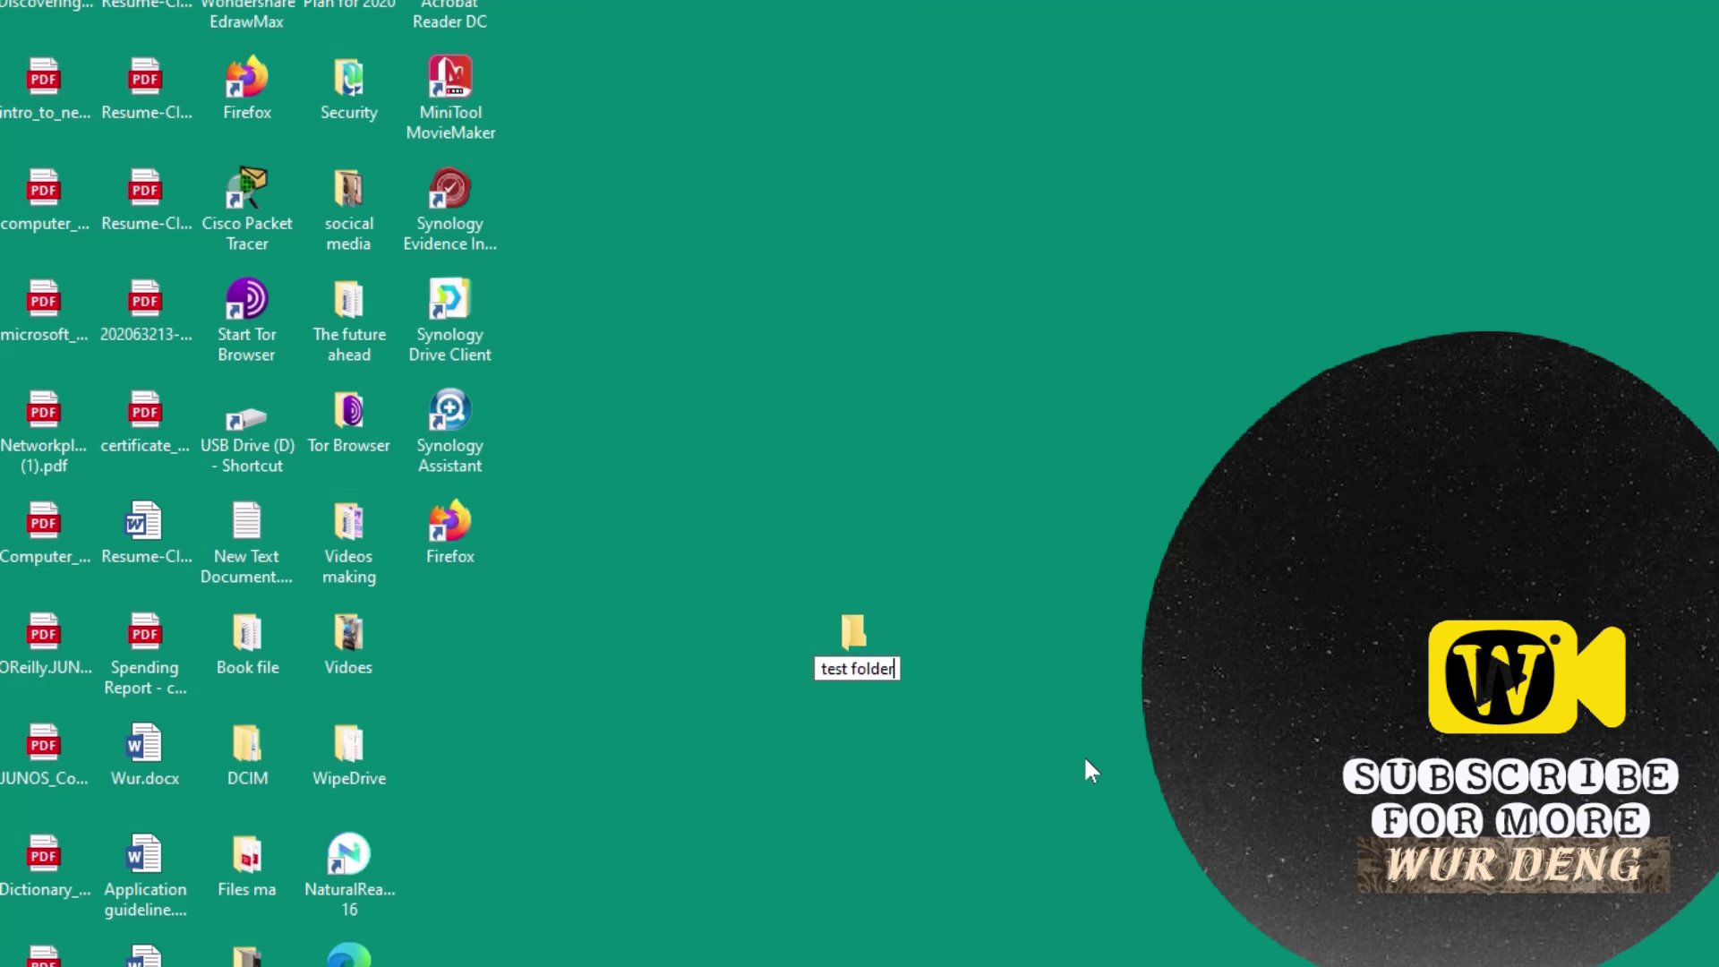
right_click(858, 637)
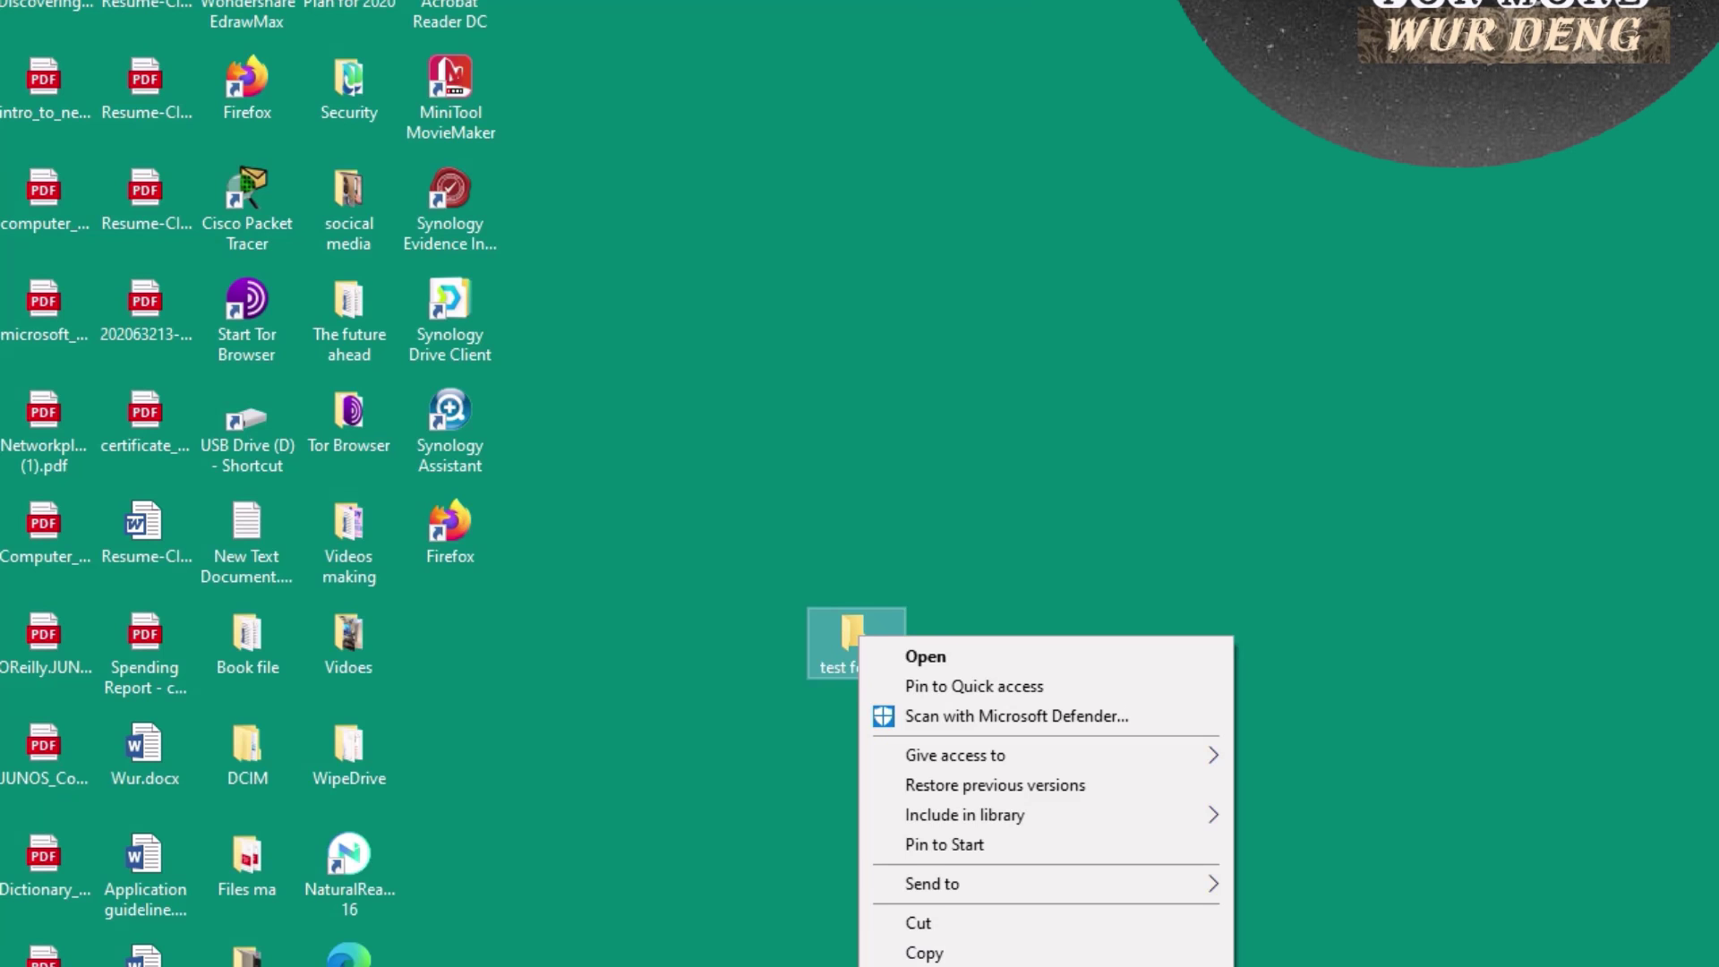
key("Delete")
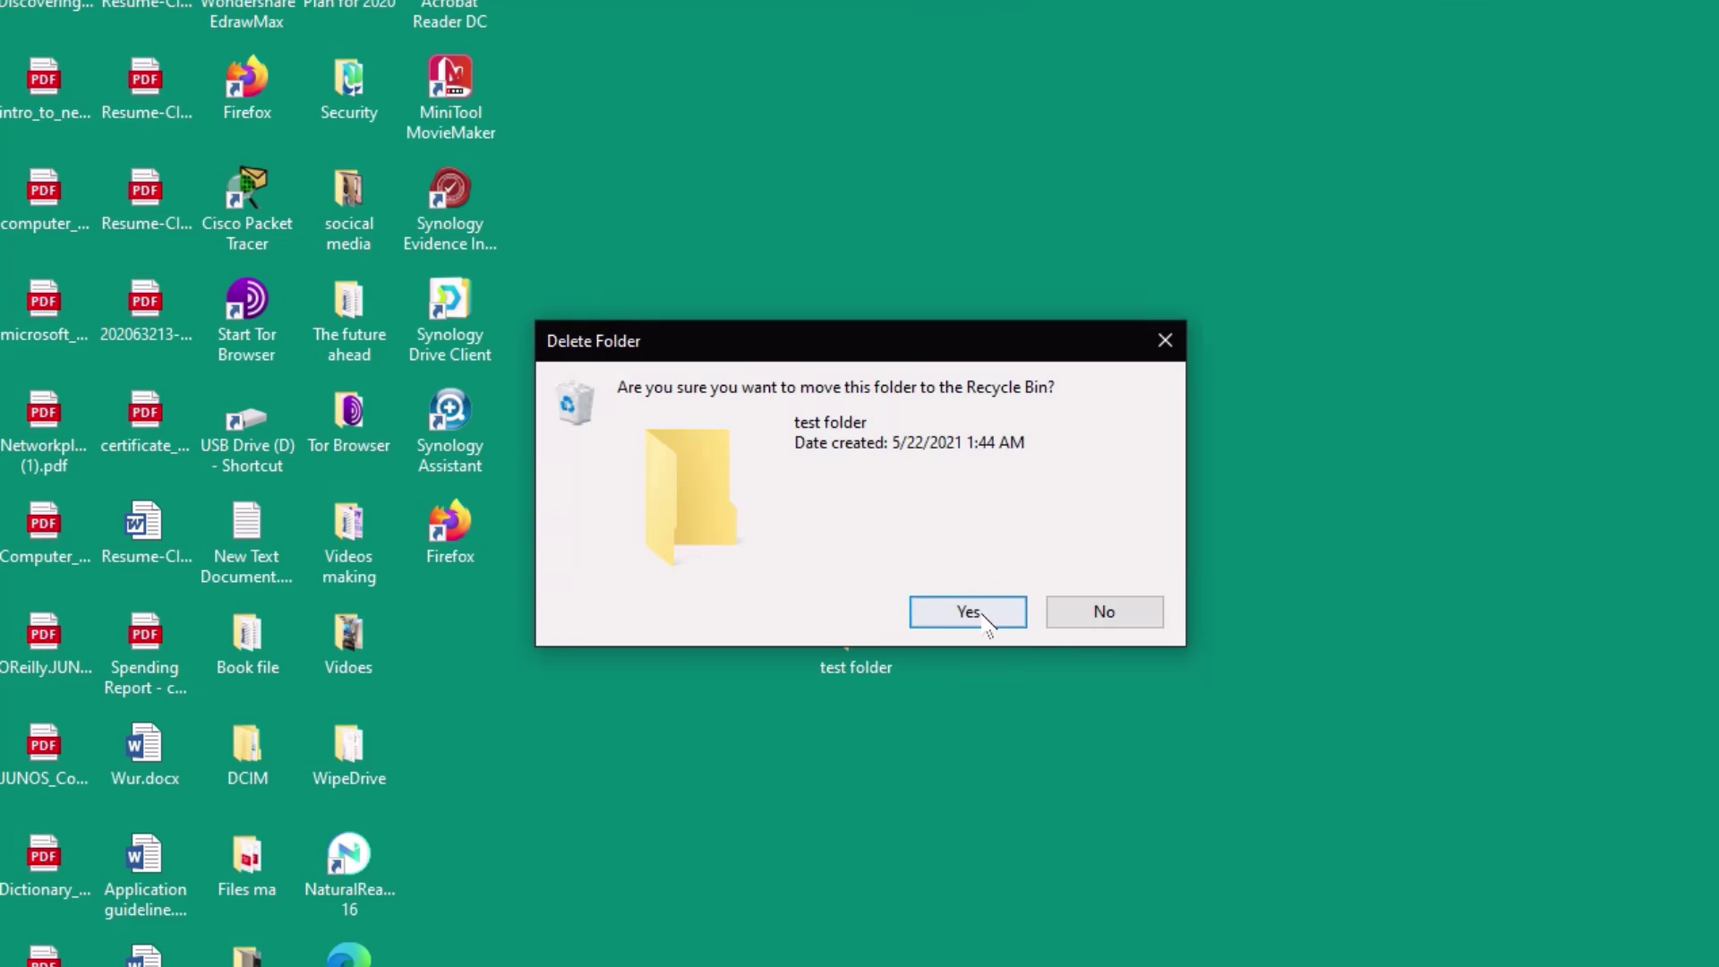
left_click(969, 613)
right_click(931, 594)
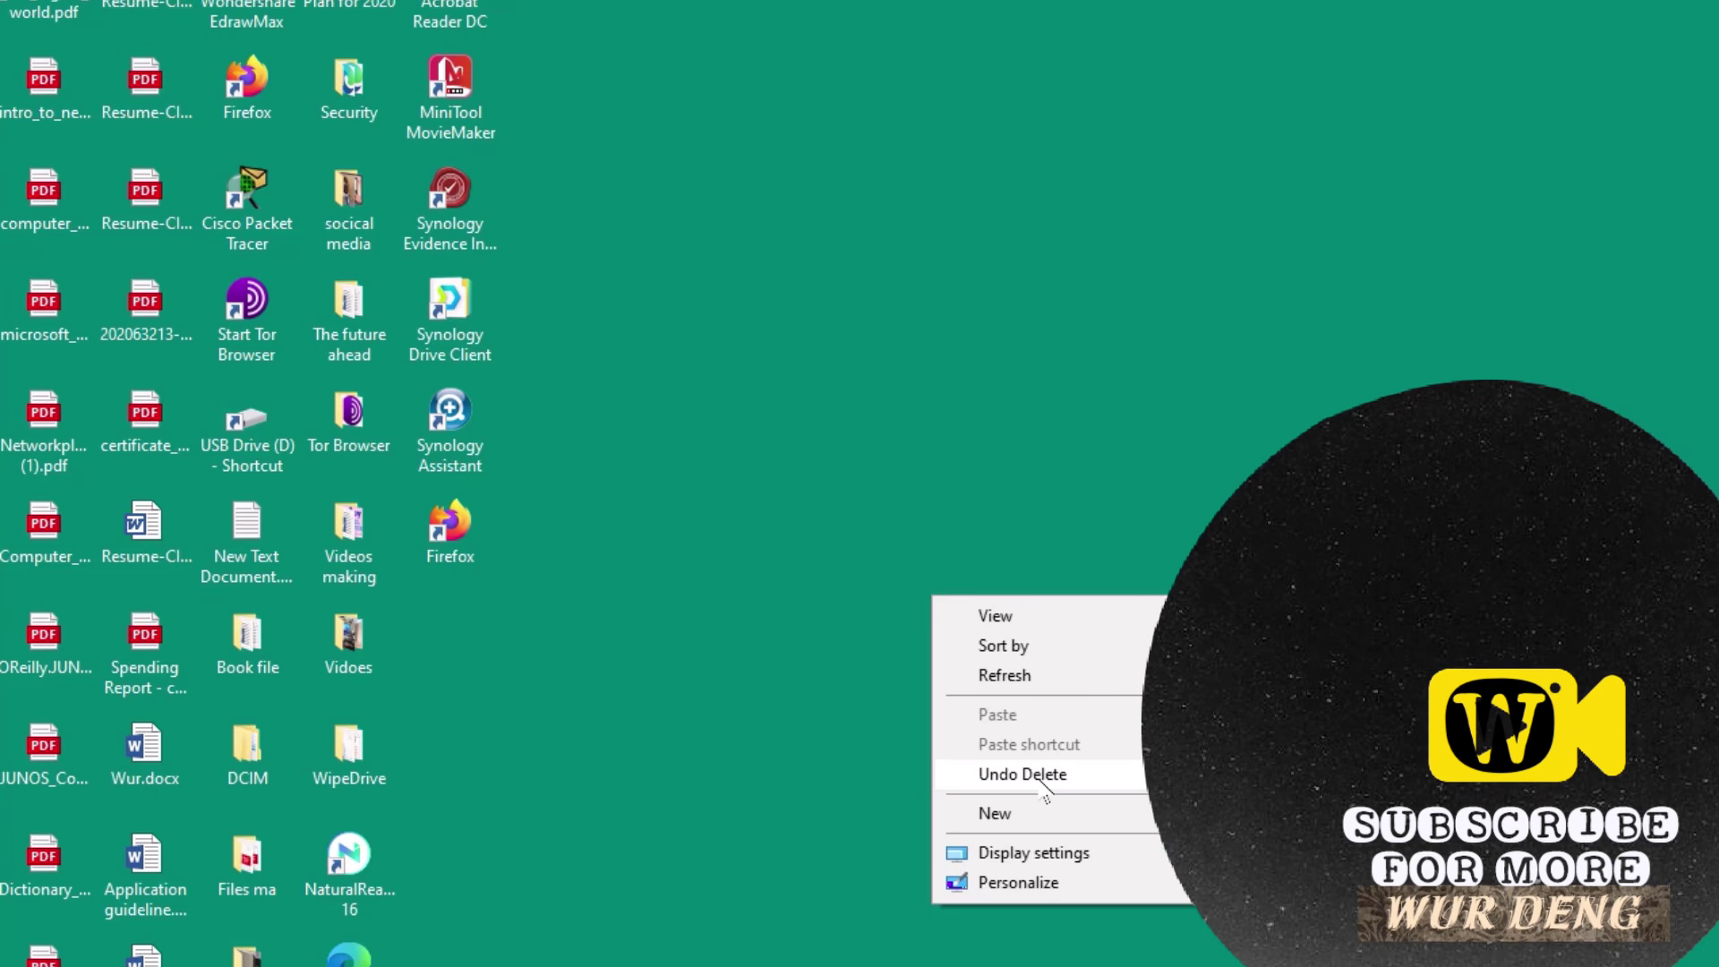
left_click(1039, 775)
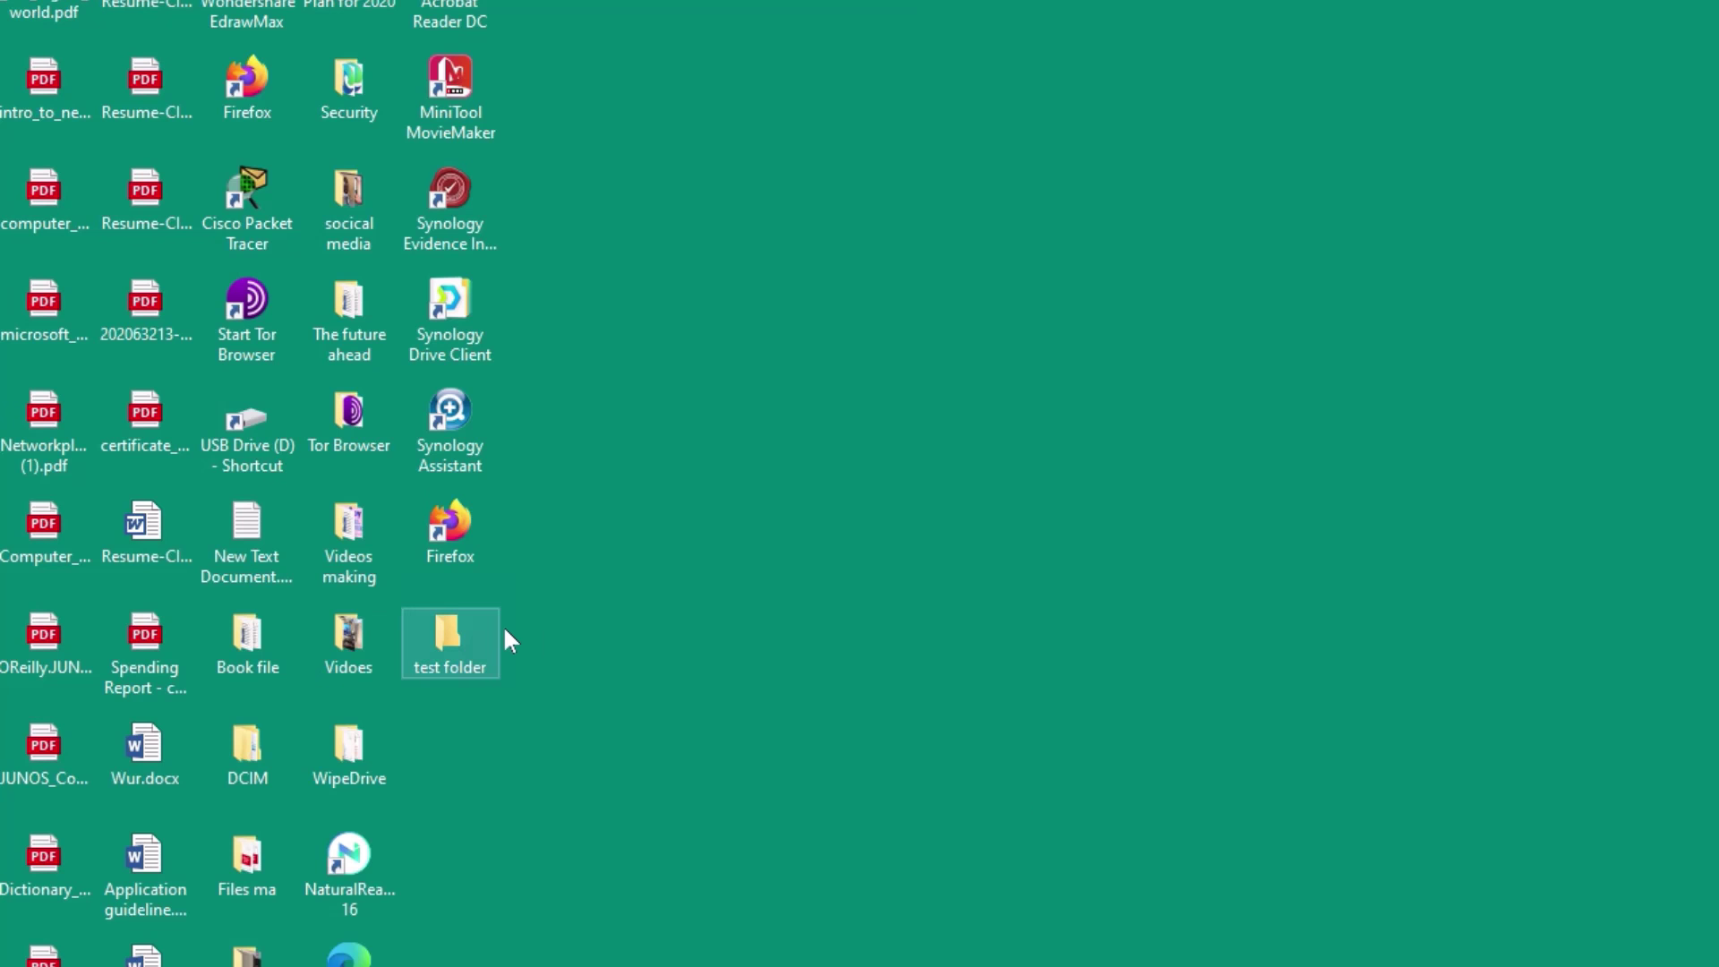
Step: Nudge 'test folder' to a slightly different spot on the desktop
right_click(458, 637)
left_click(583, 579)
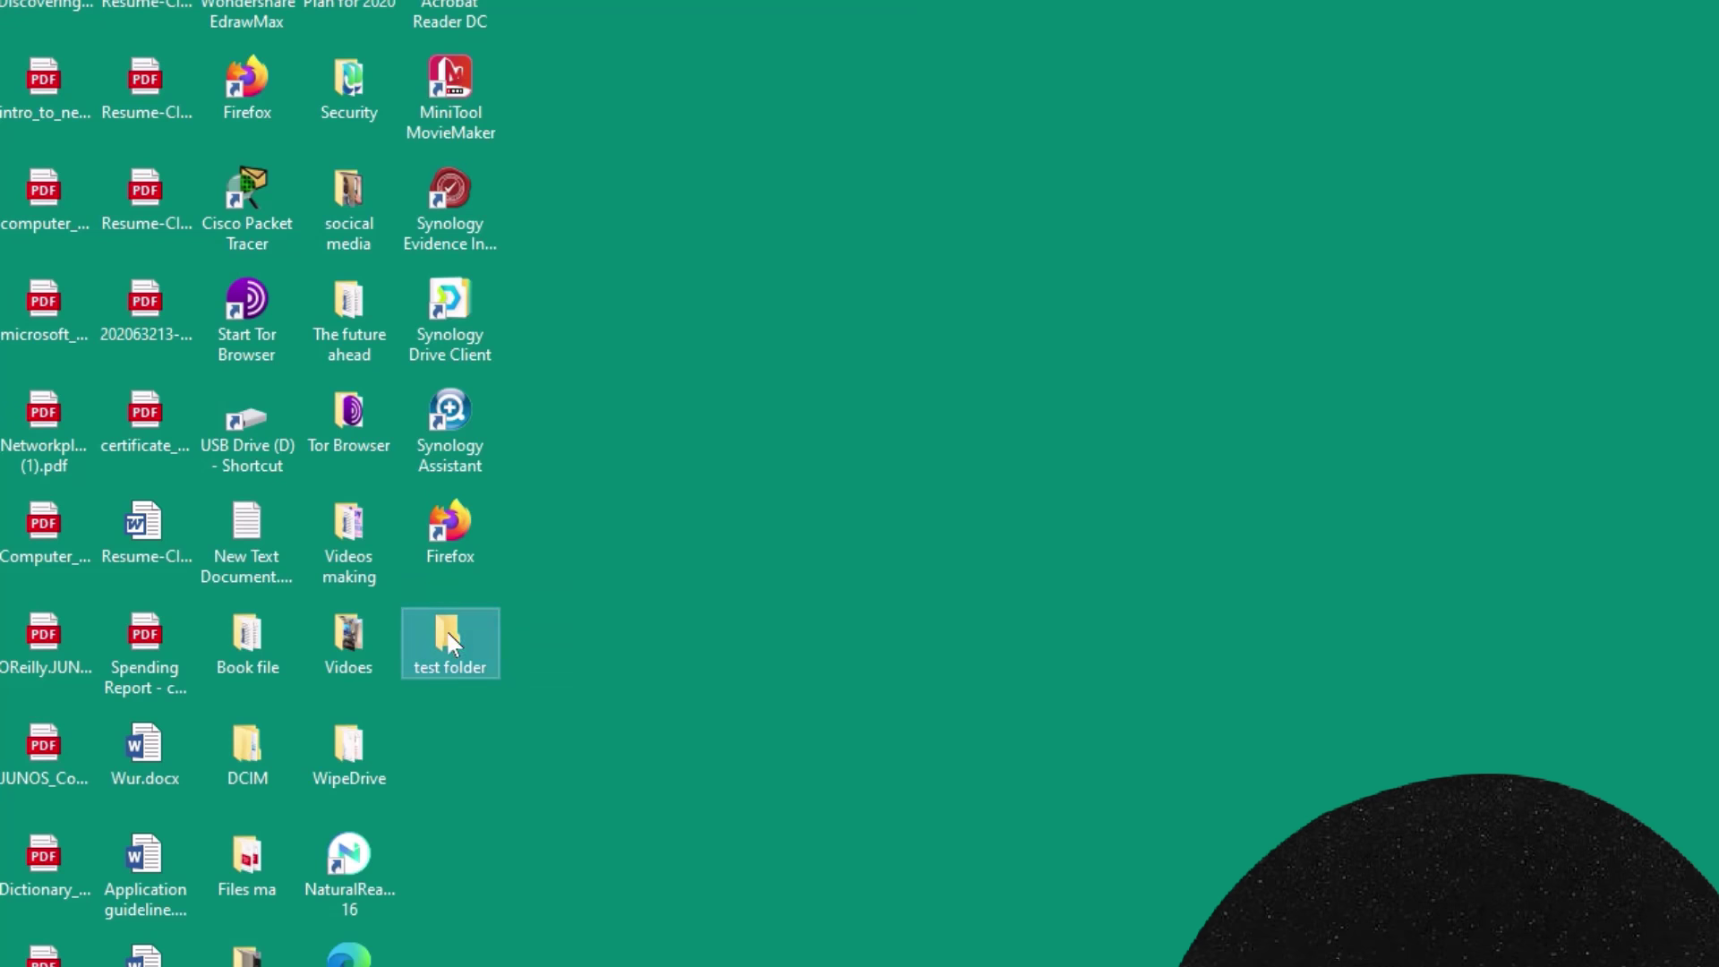
left_click_drag(1195, 436, 1198, 439)
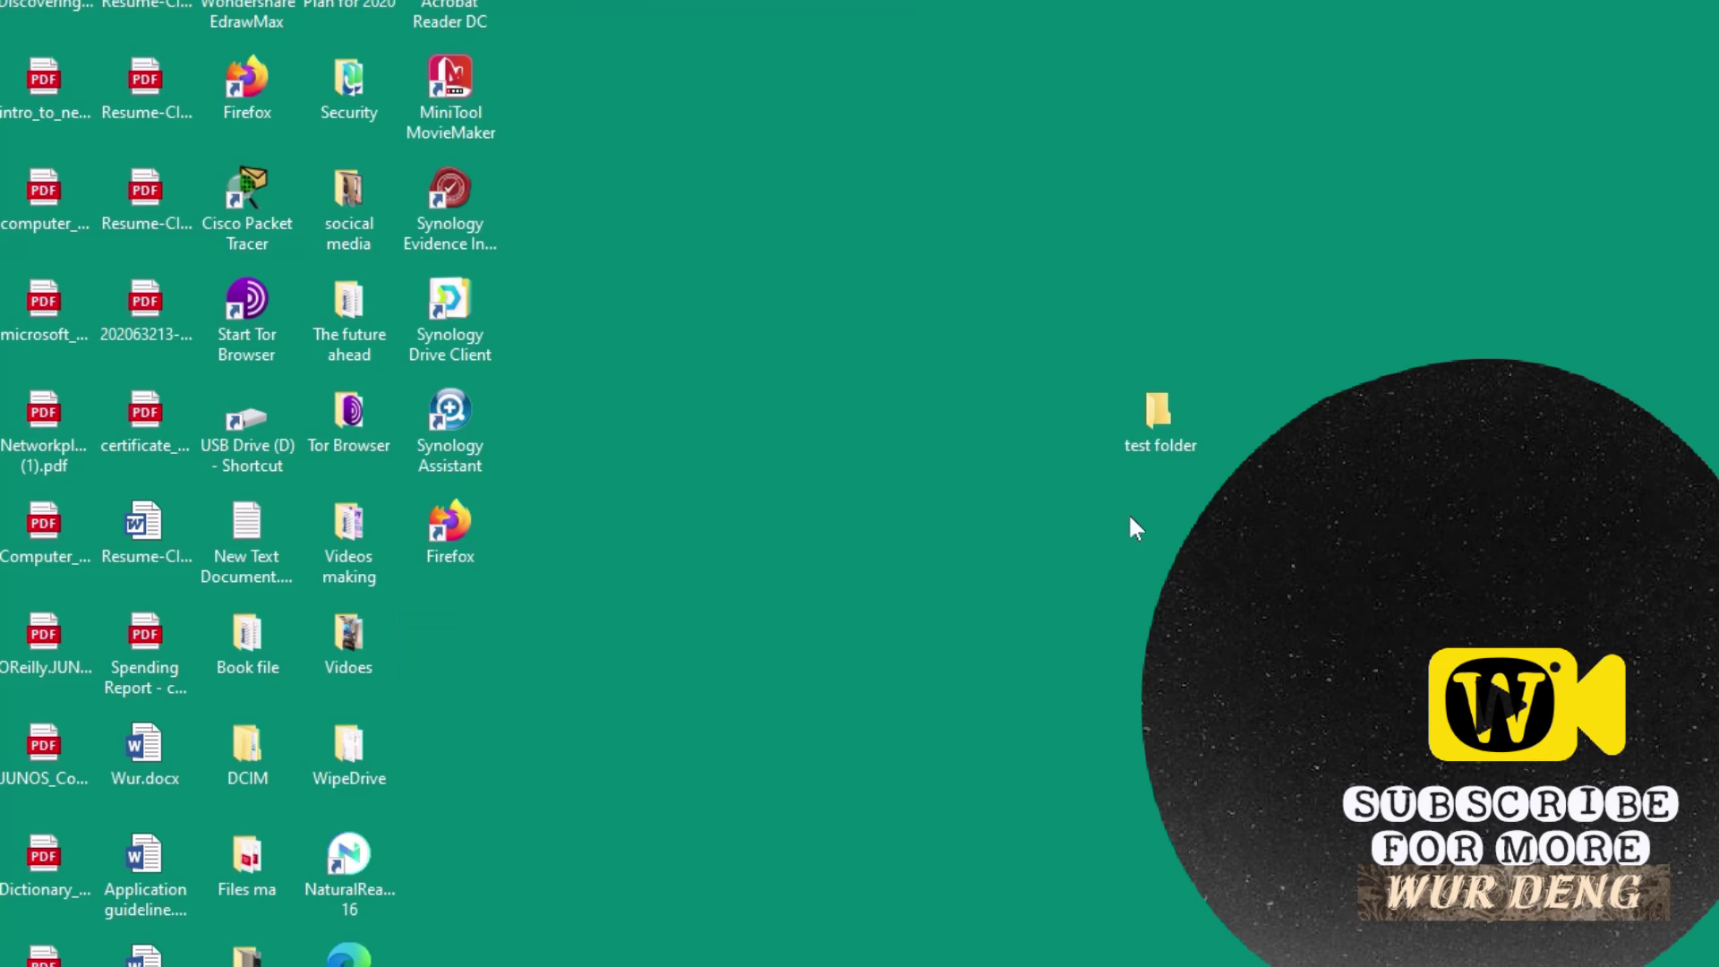
Step: Delete 'test folder' with confirmation, then bring it back using the desktop's Undo Delete
right_click(1151, 406)
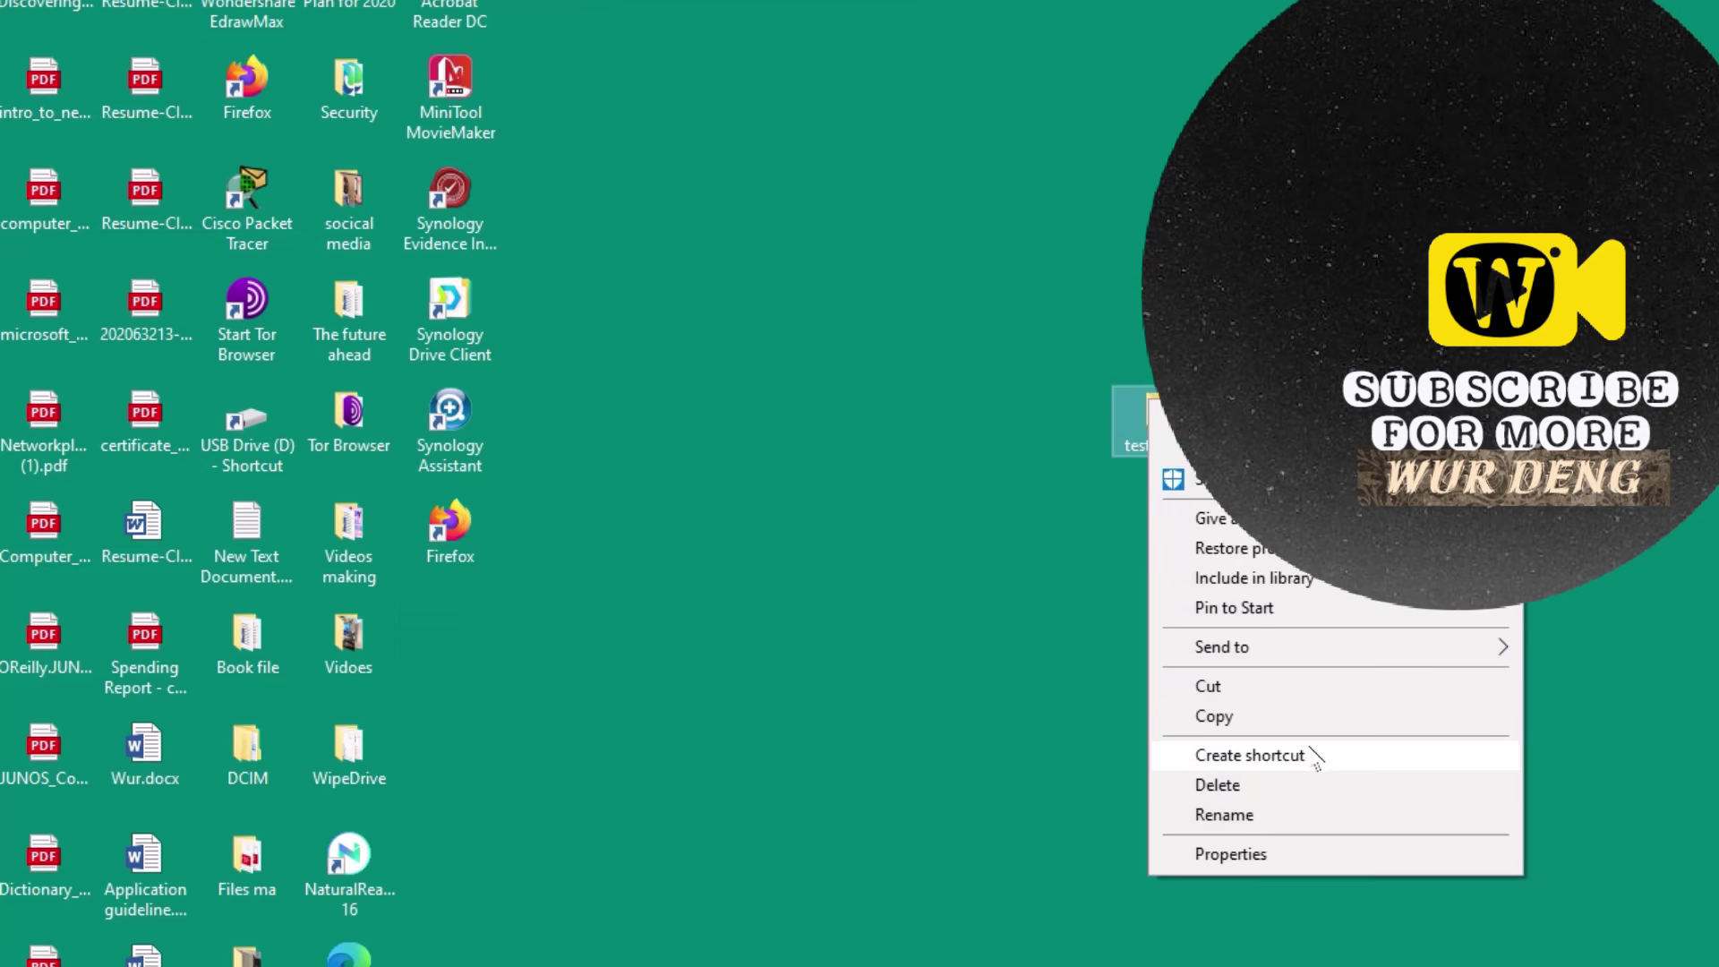
left_click(1249, 784)
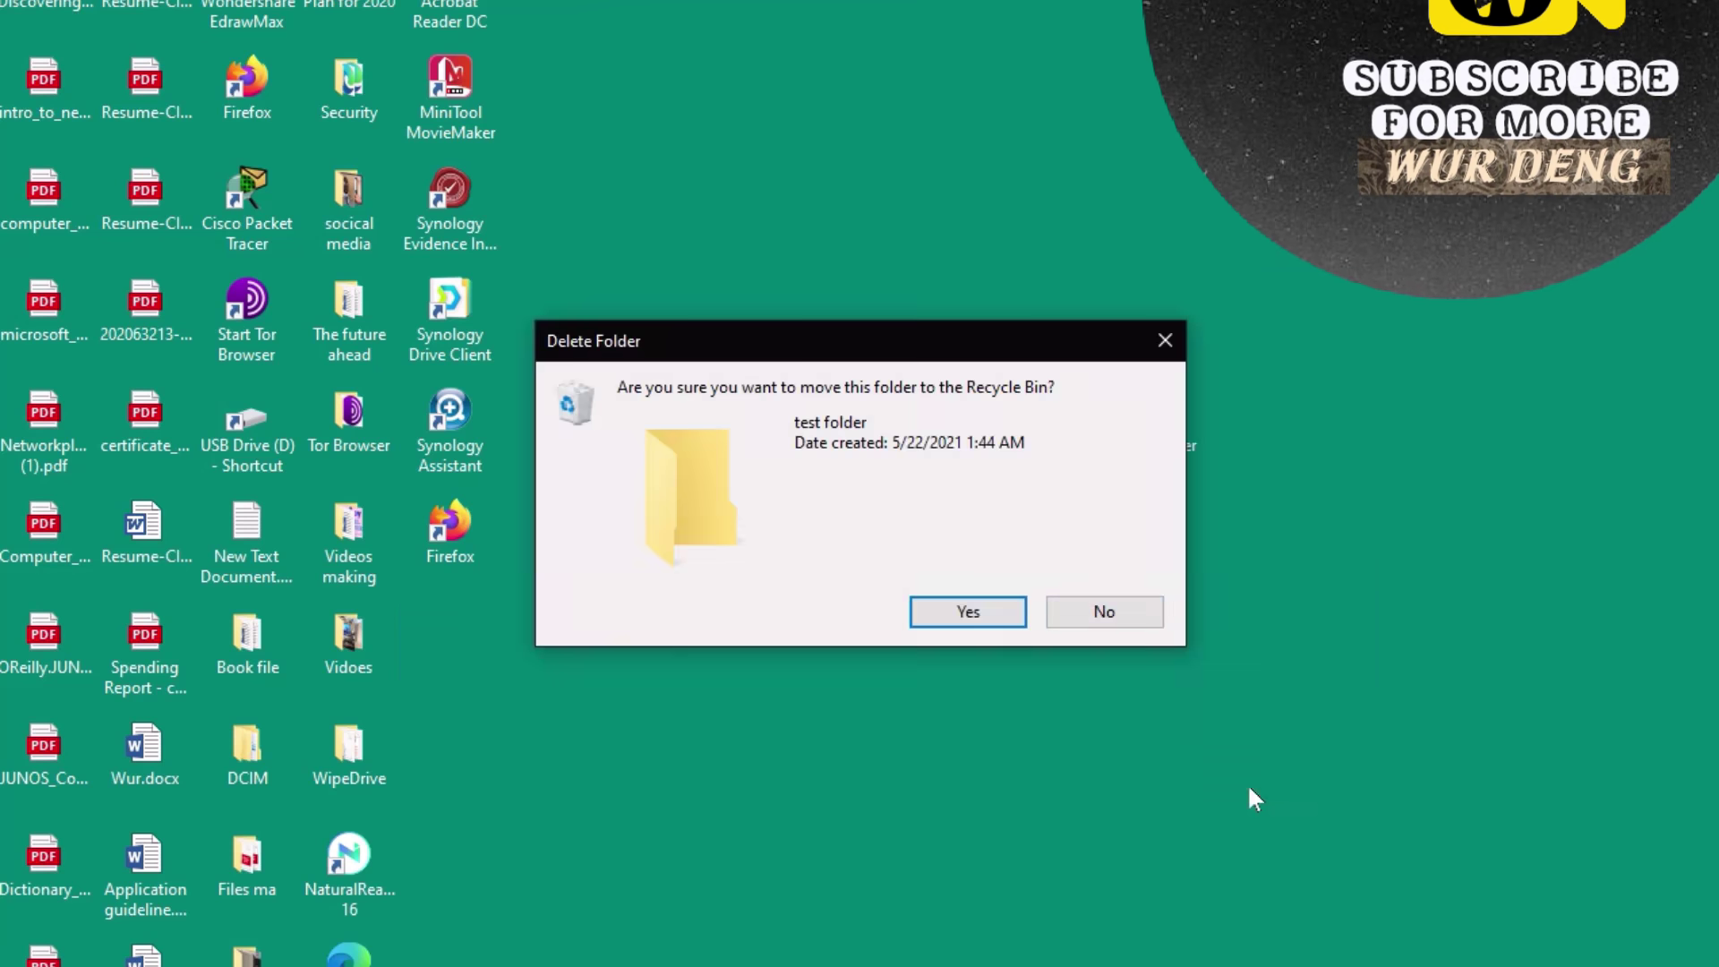
left_click(994, 618)
right_click(1030, 533)
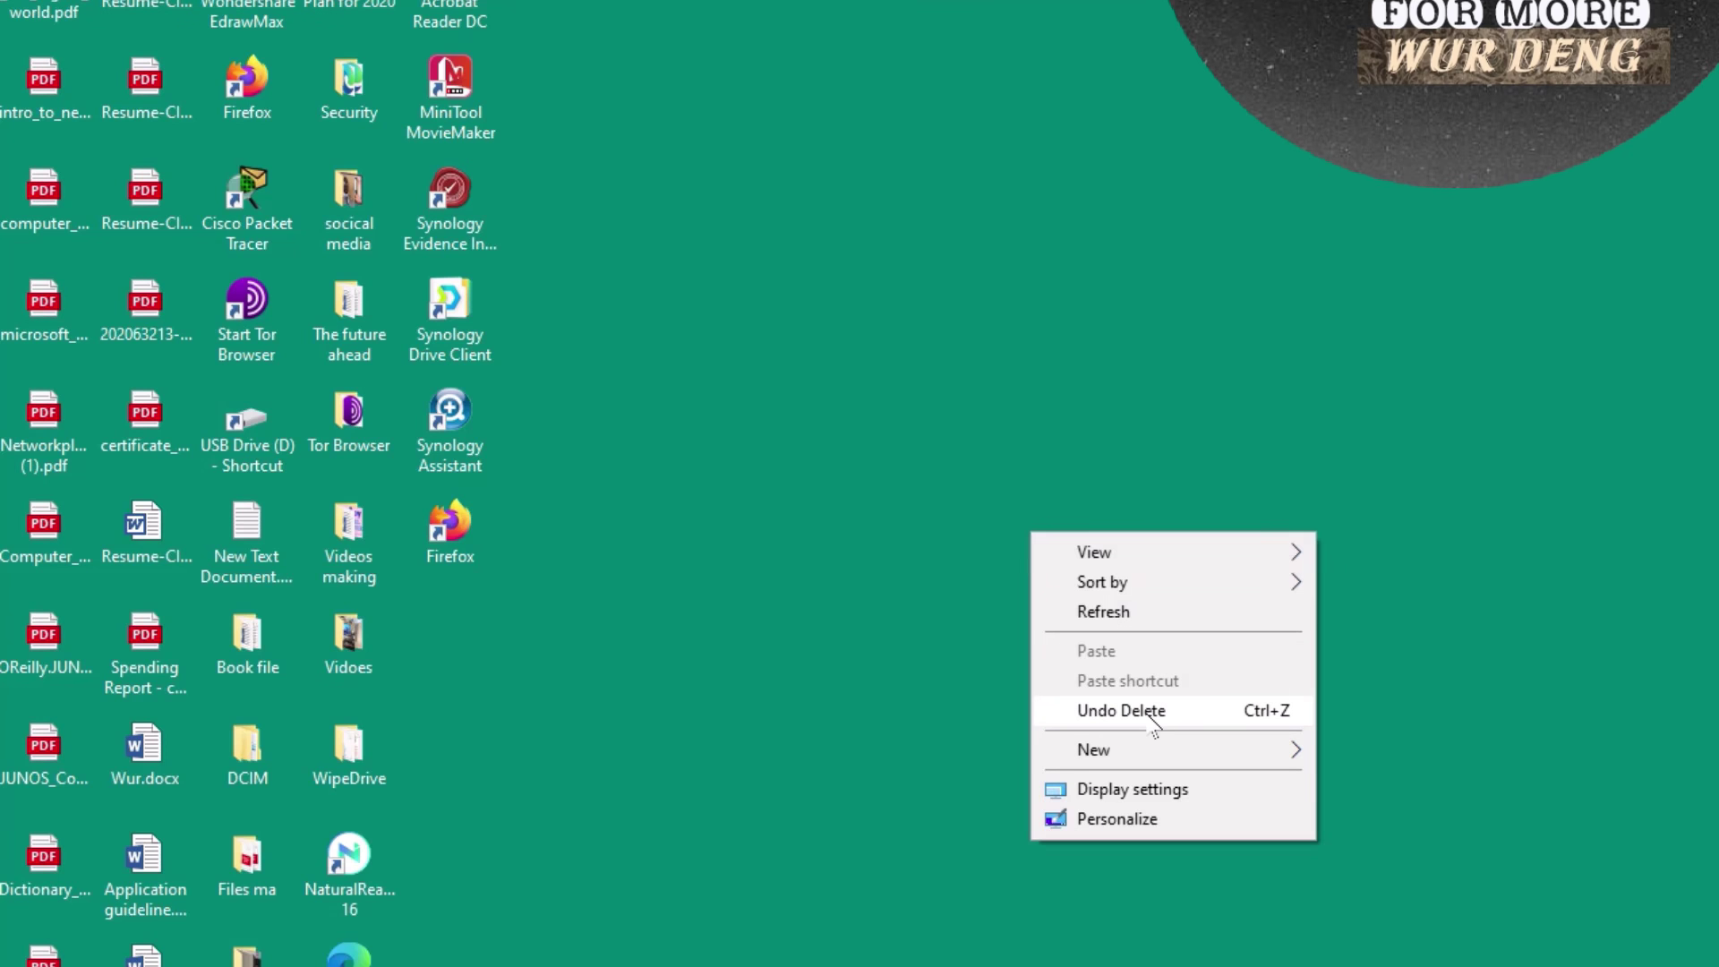
left_click(1152, 712)
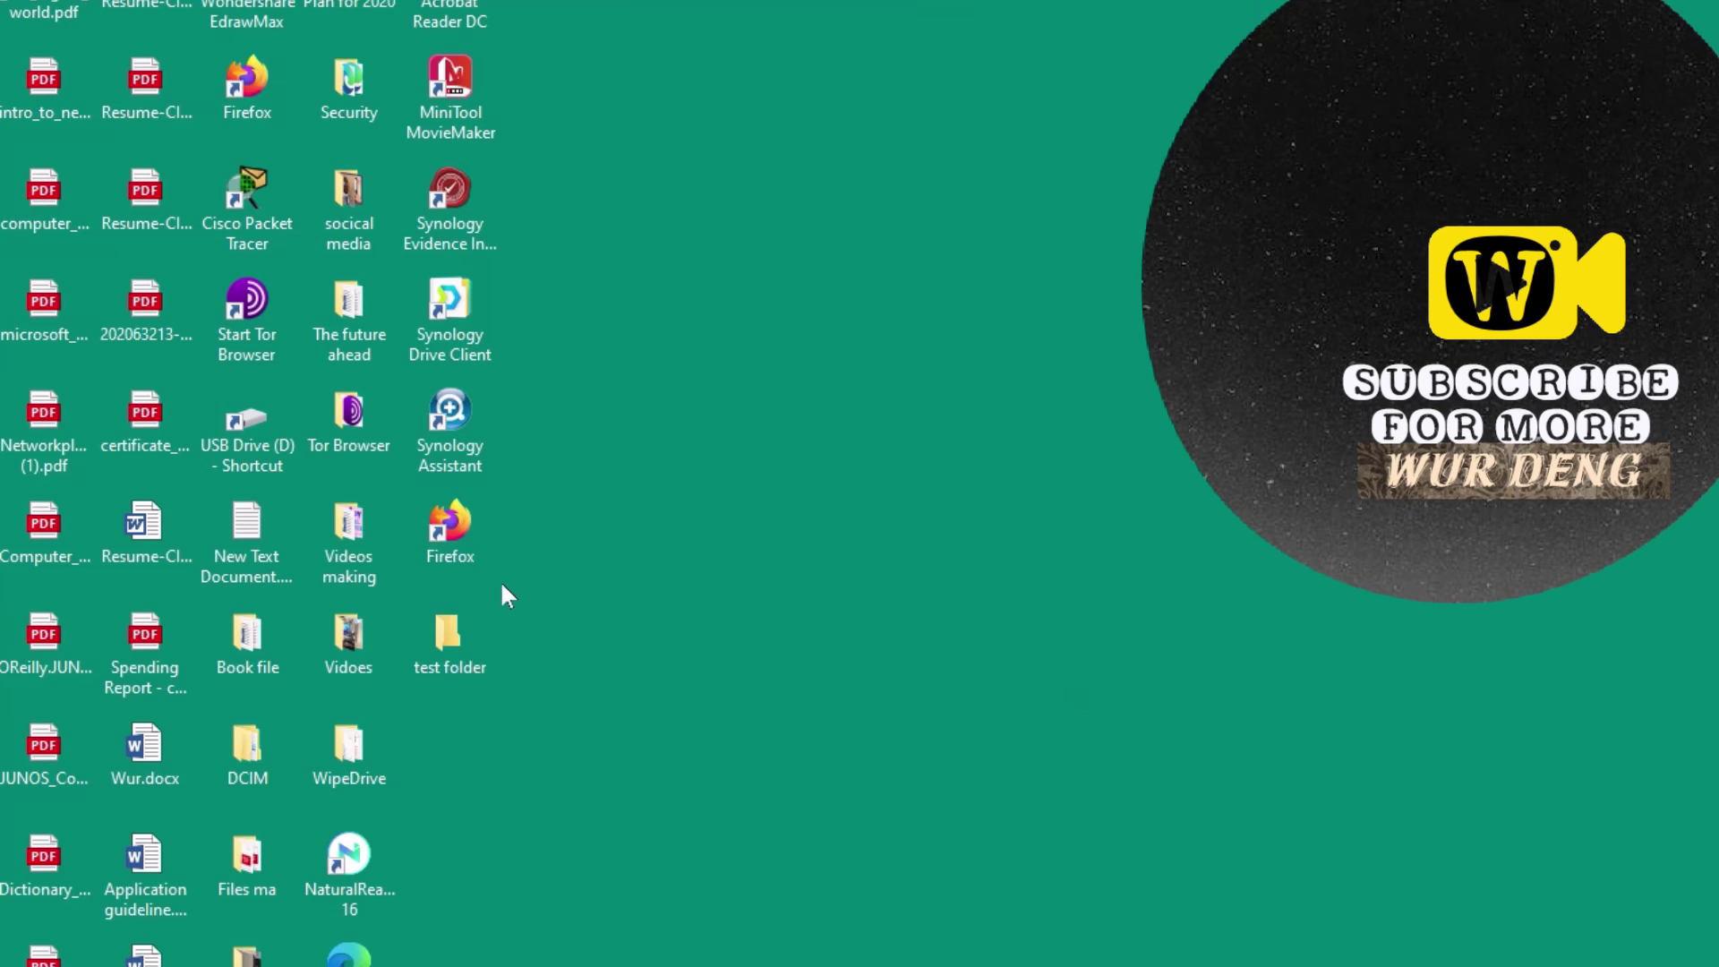
left_click_drag(491, 582, 591, 688)
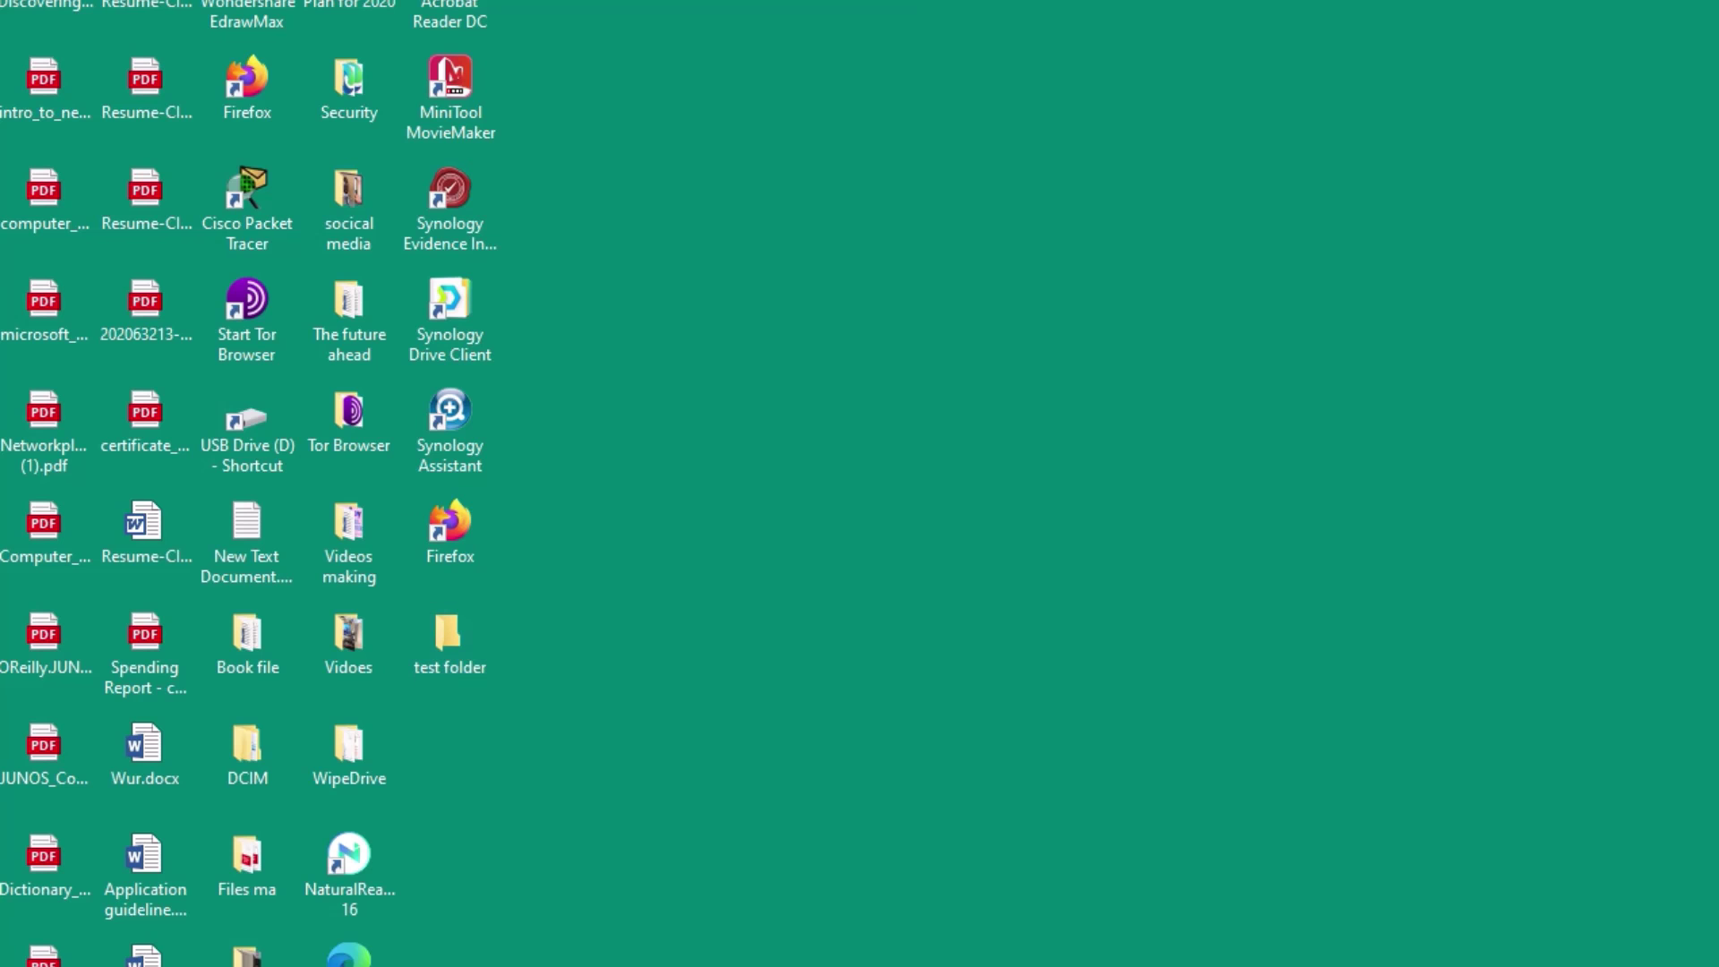
double_click(448, 637)
left_click_drag(943, 161, 860, 13)
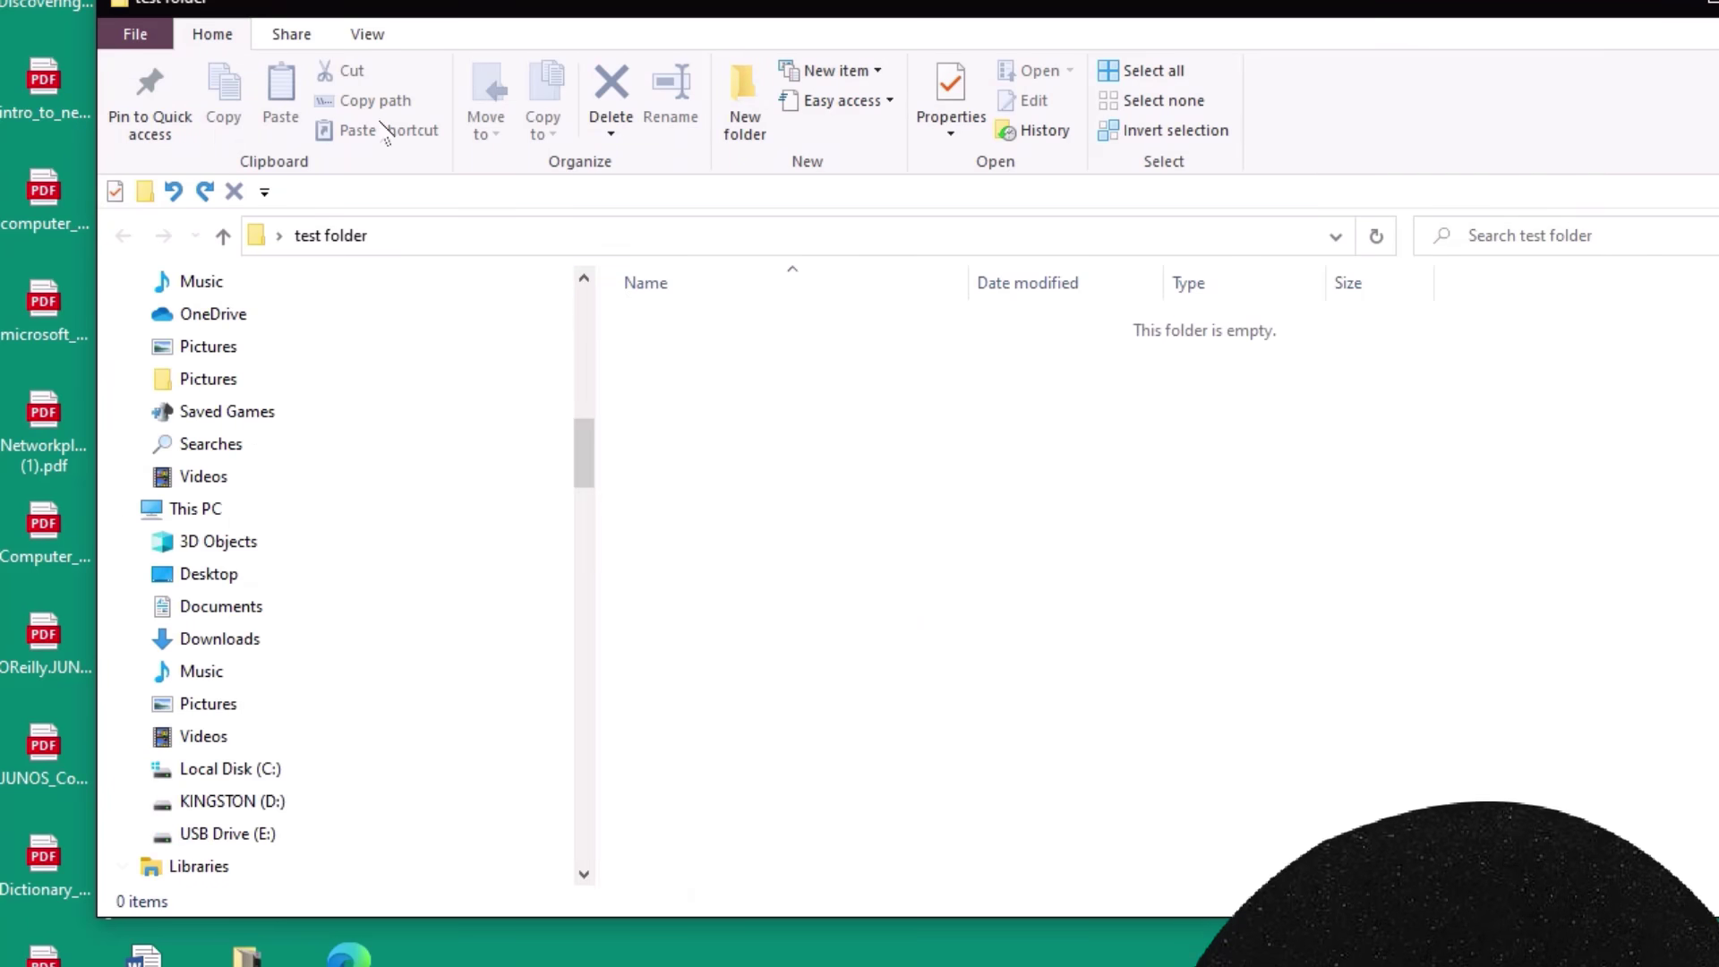
right_click(819, 459)
left_click(739, 386)
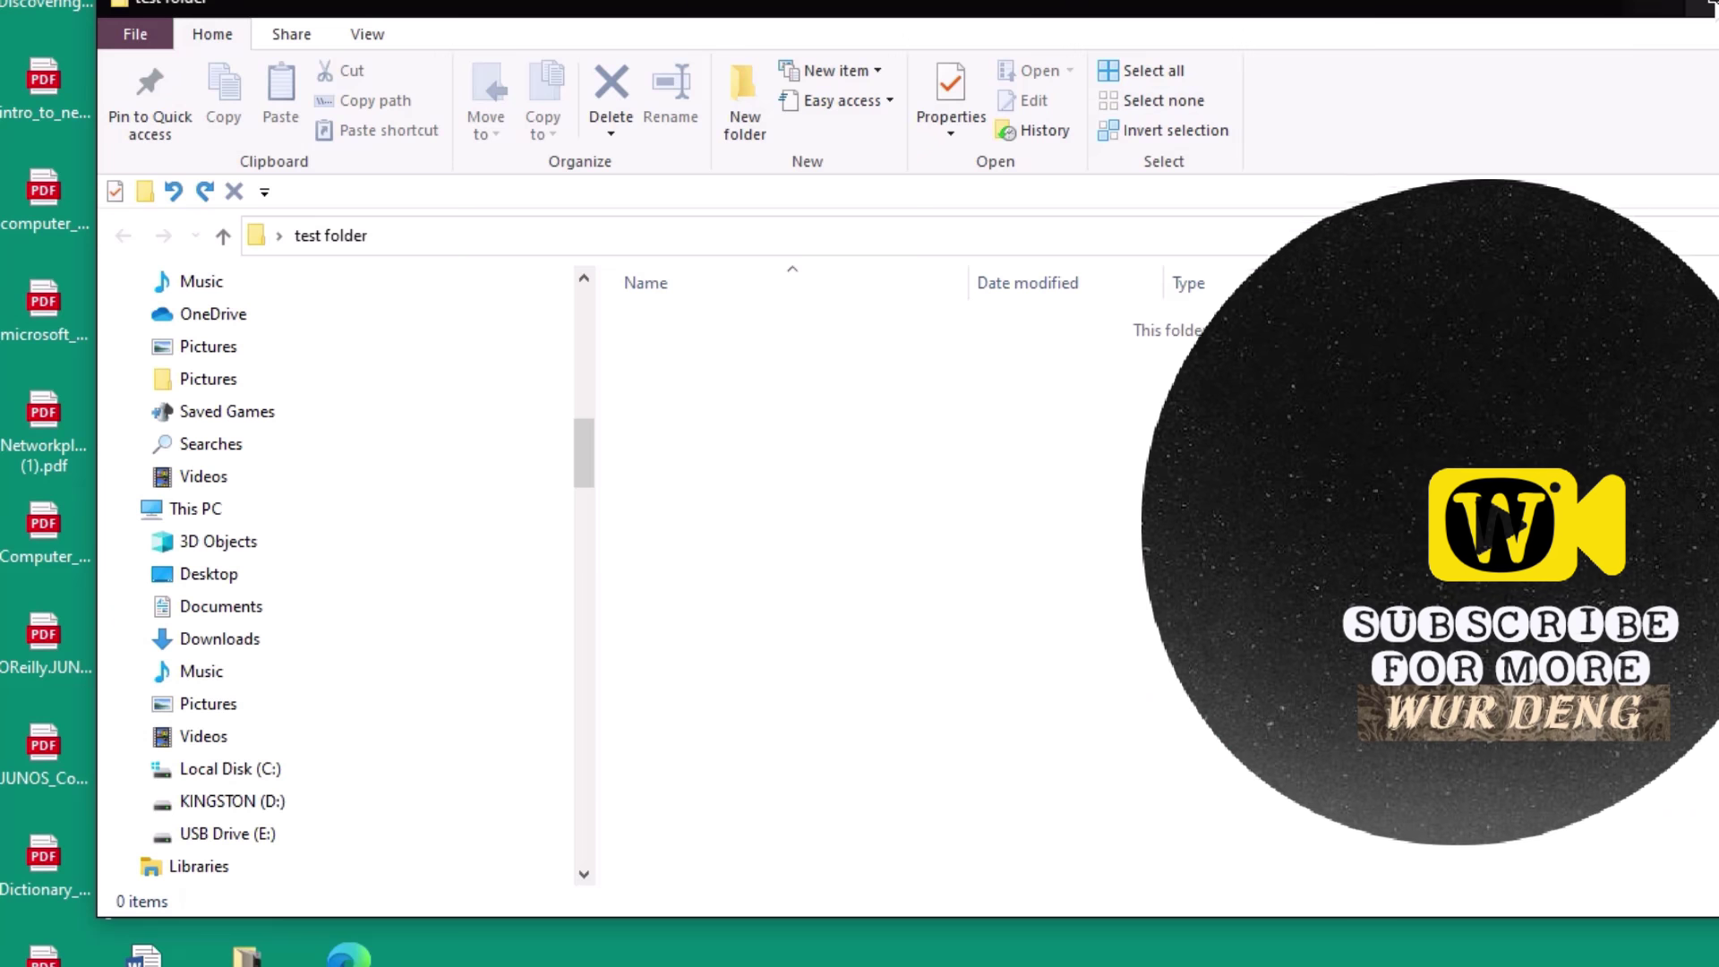
left_click_drag(627, 7, 429, 1)
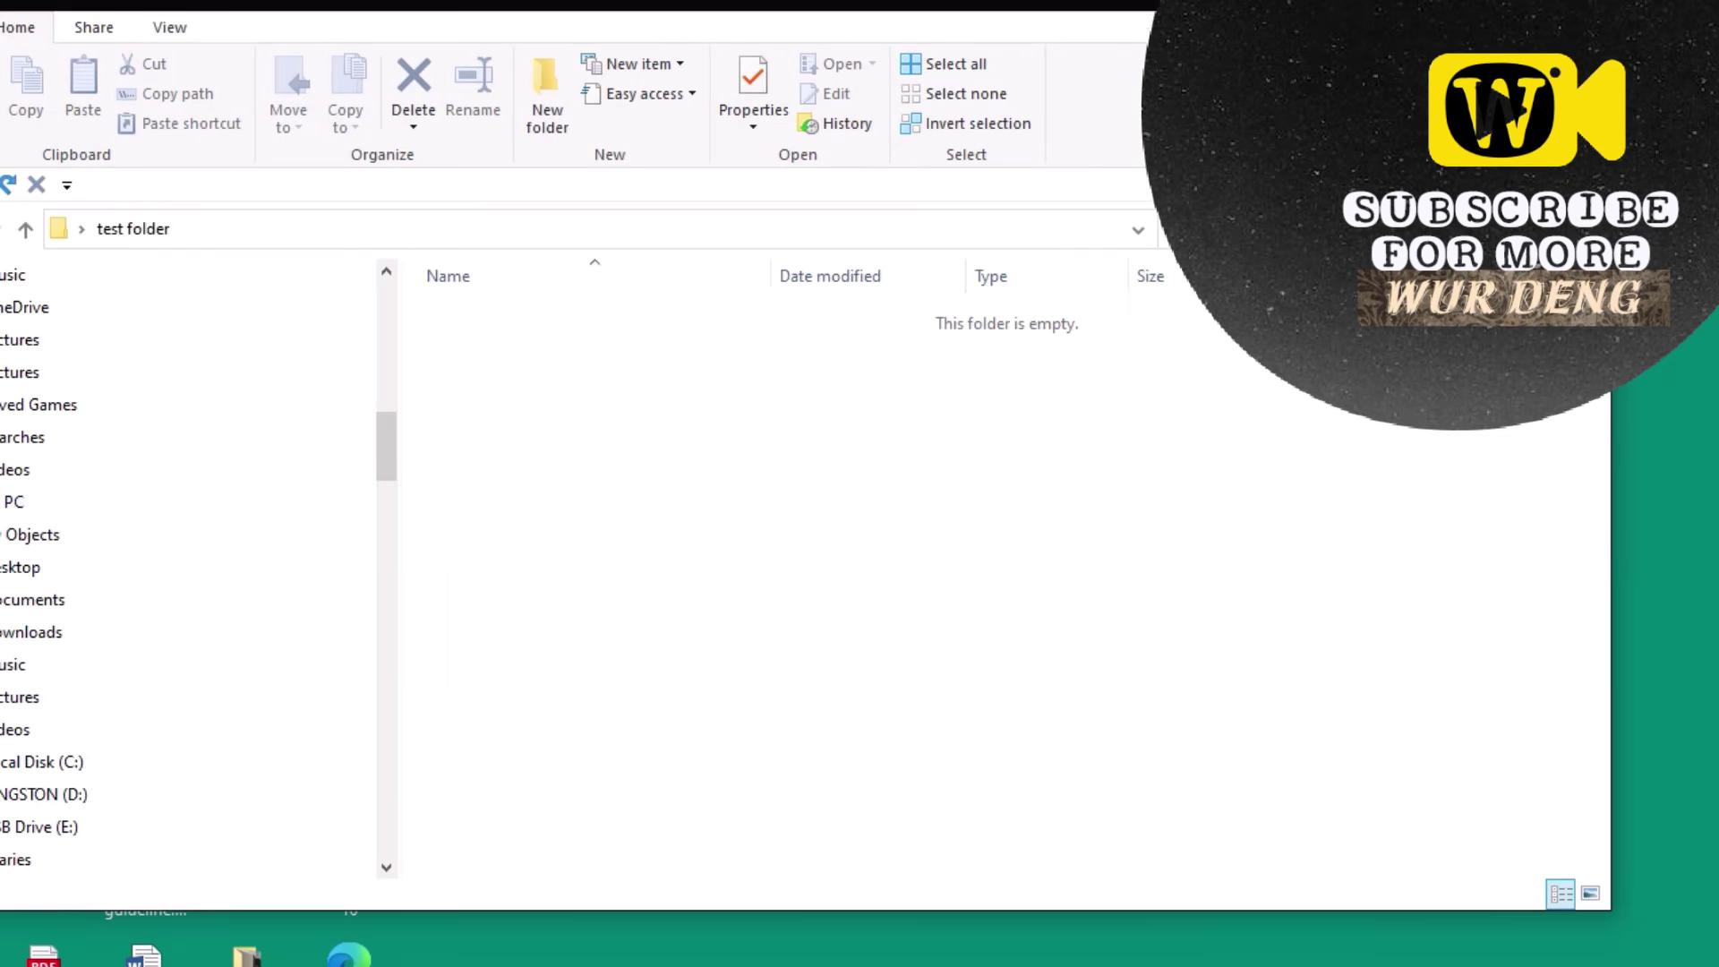
key("alt+F4")
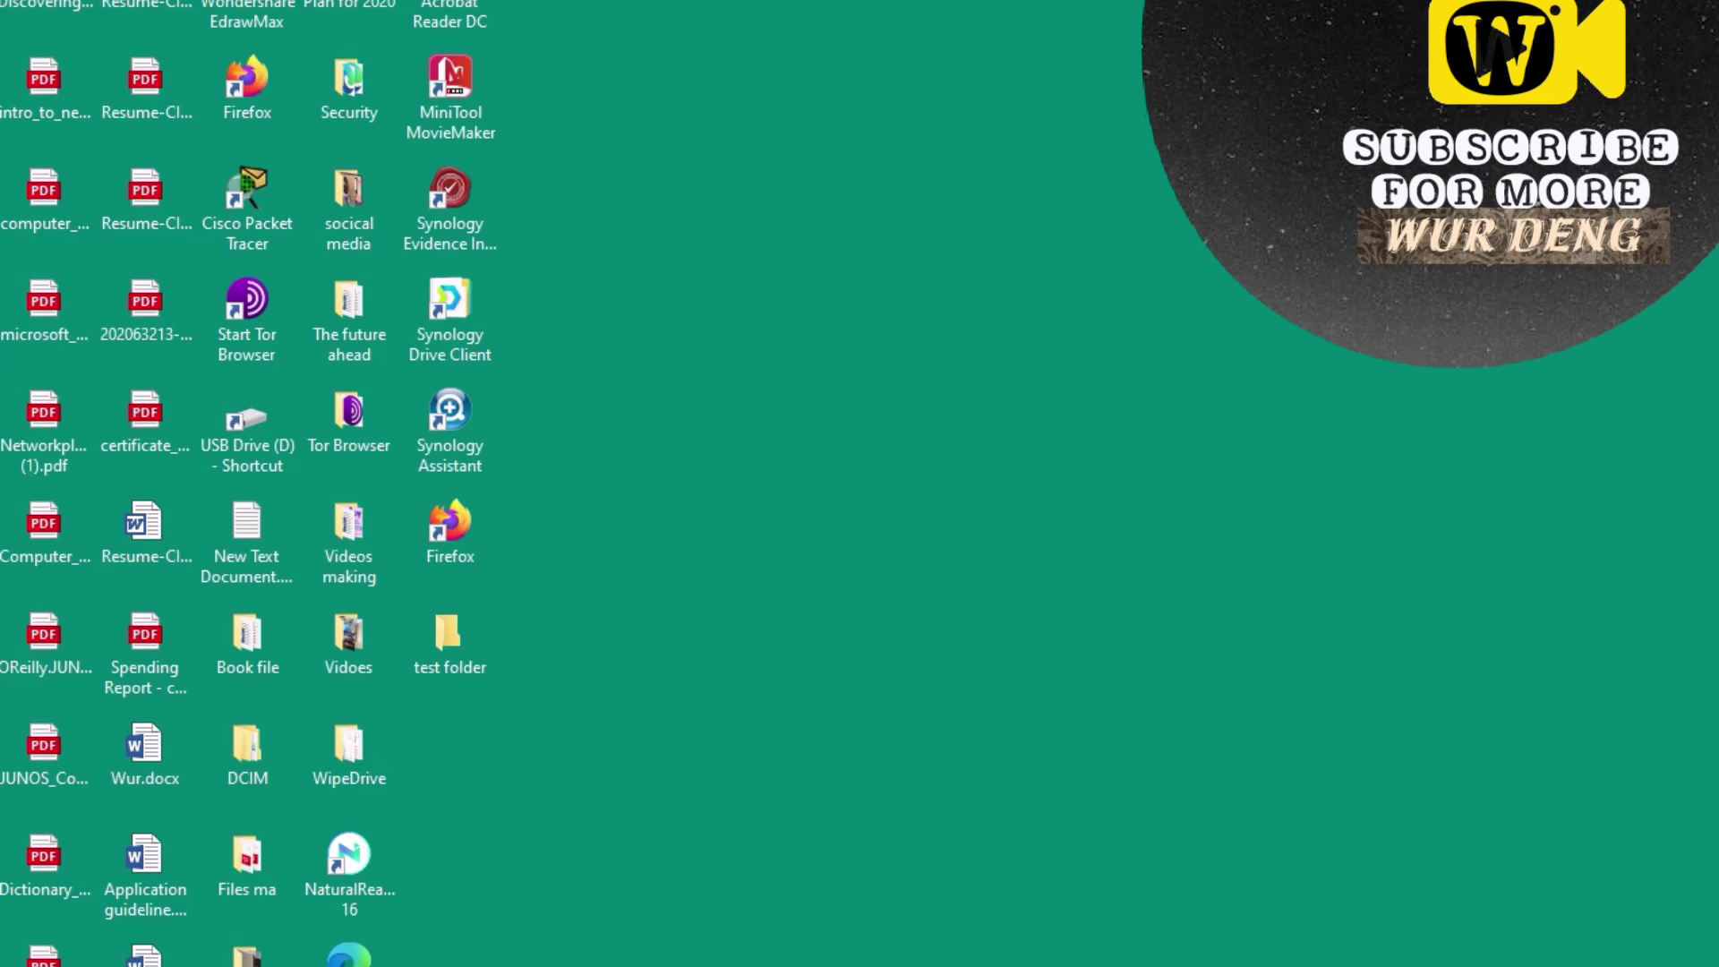
Step: Move the Recycle Bin icon, restore 'New folder' from it, and close the window
left_click_drag(1665, 102, 858, 102)
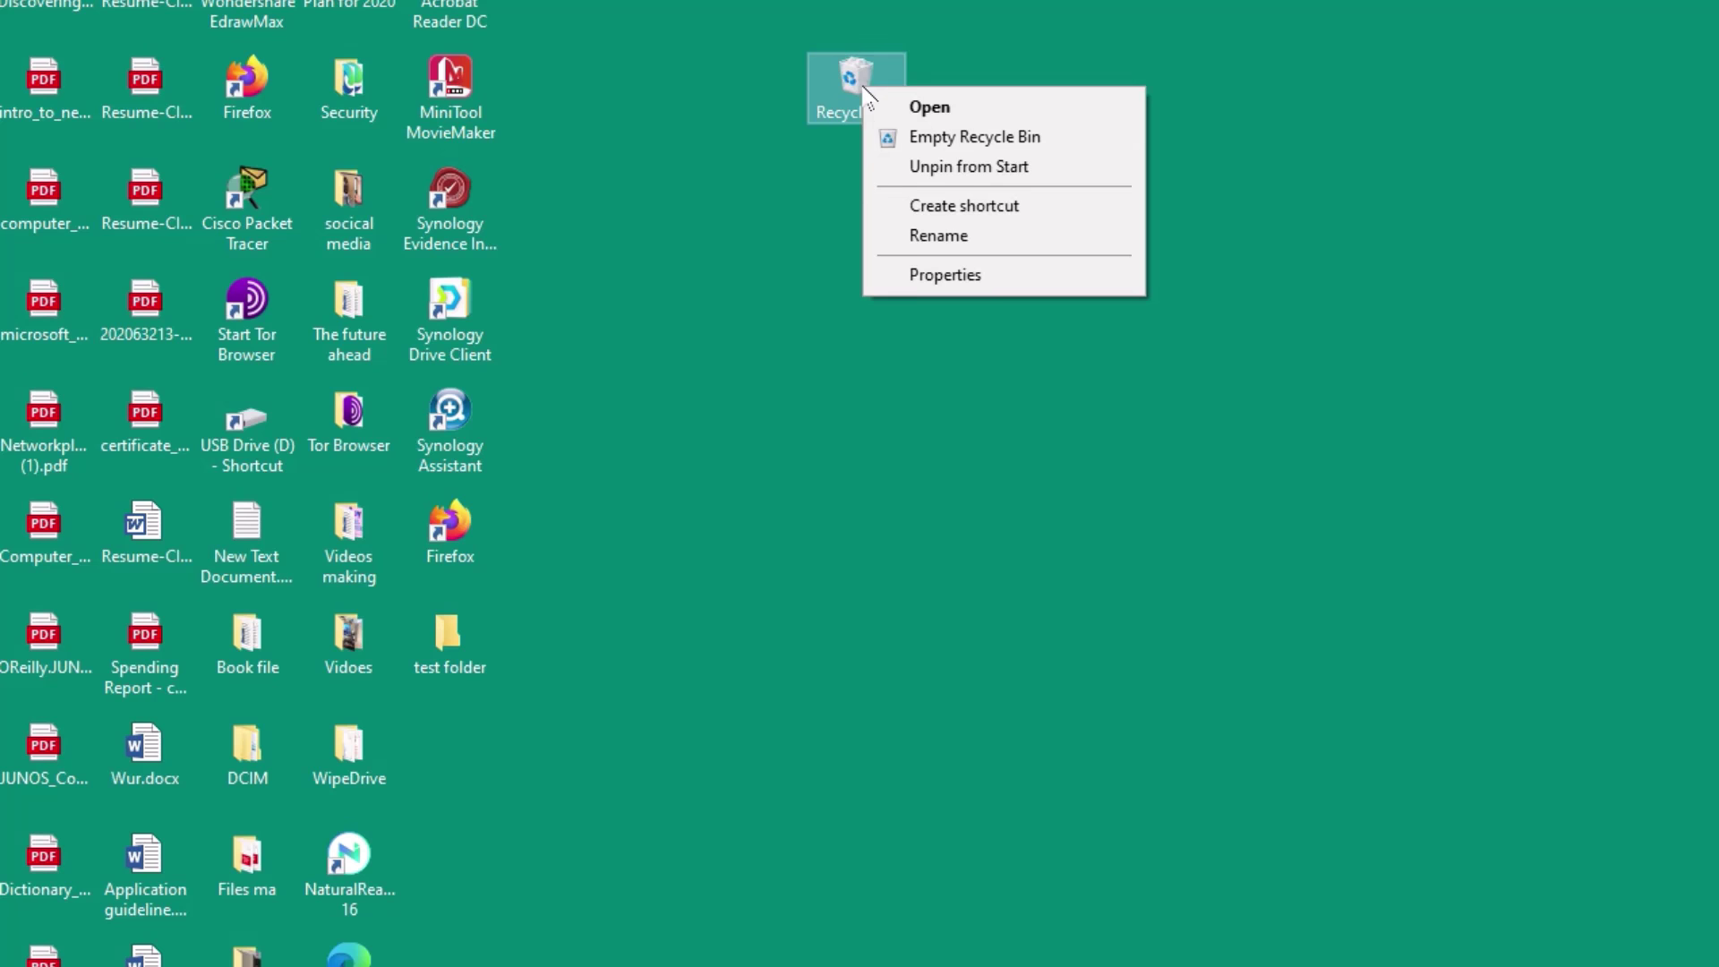
left_click(930, 108)
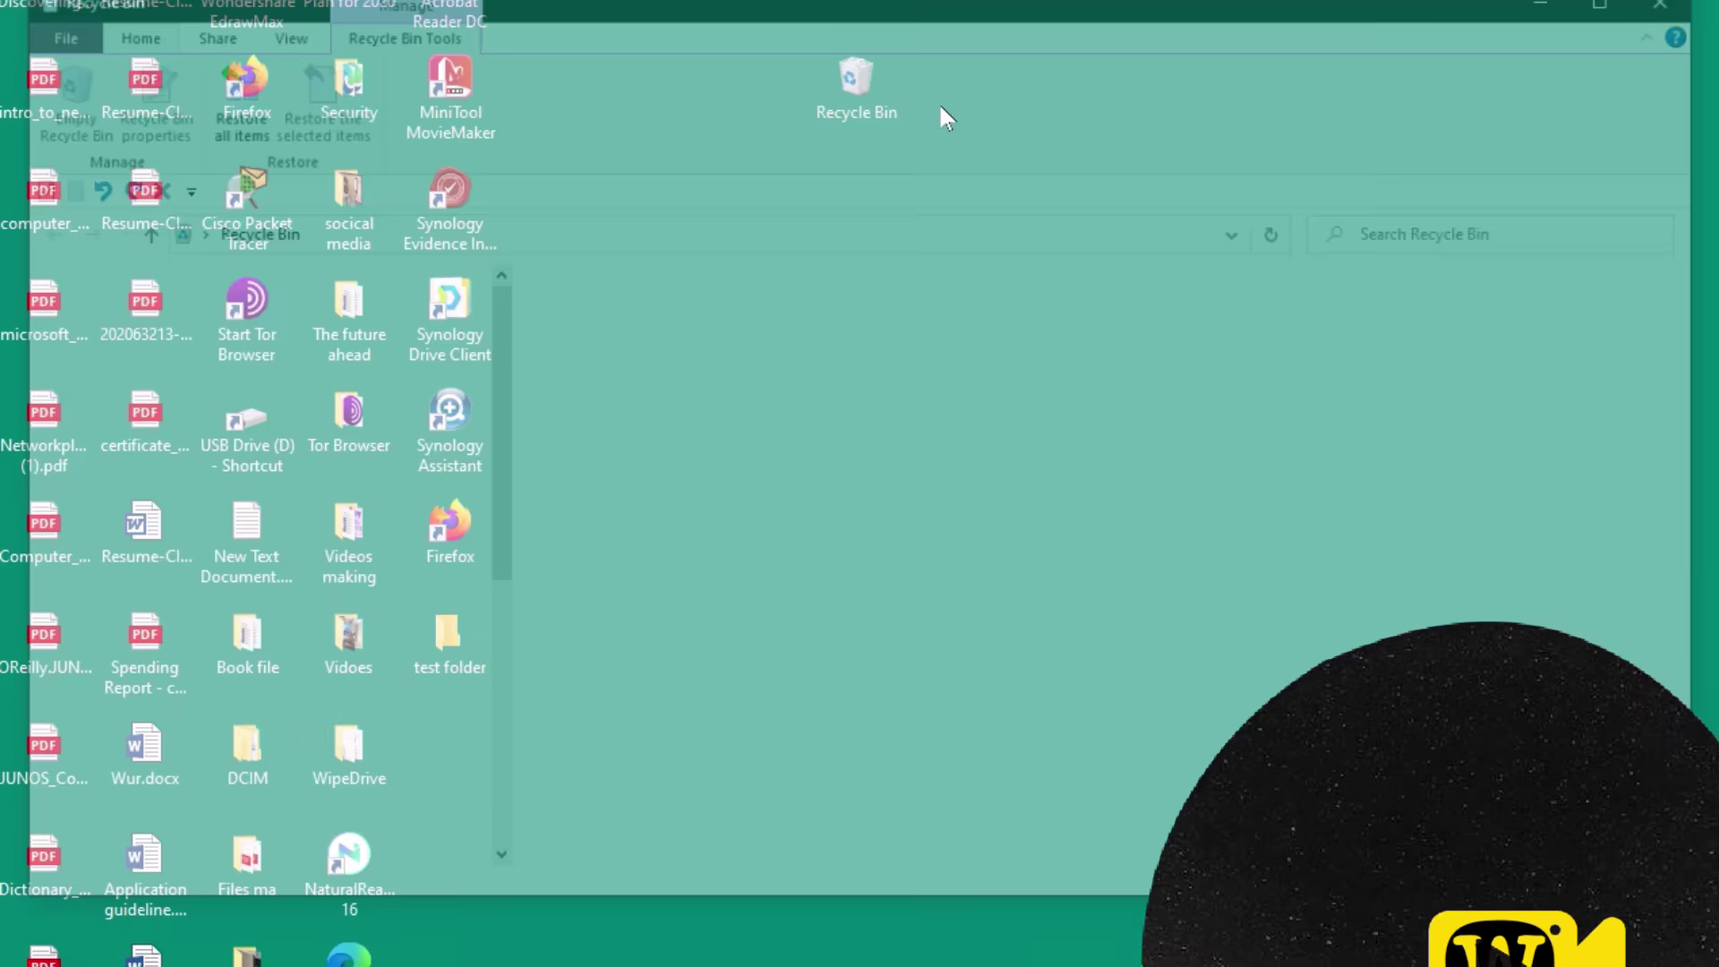
scroll(664, 574, "down", 3)
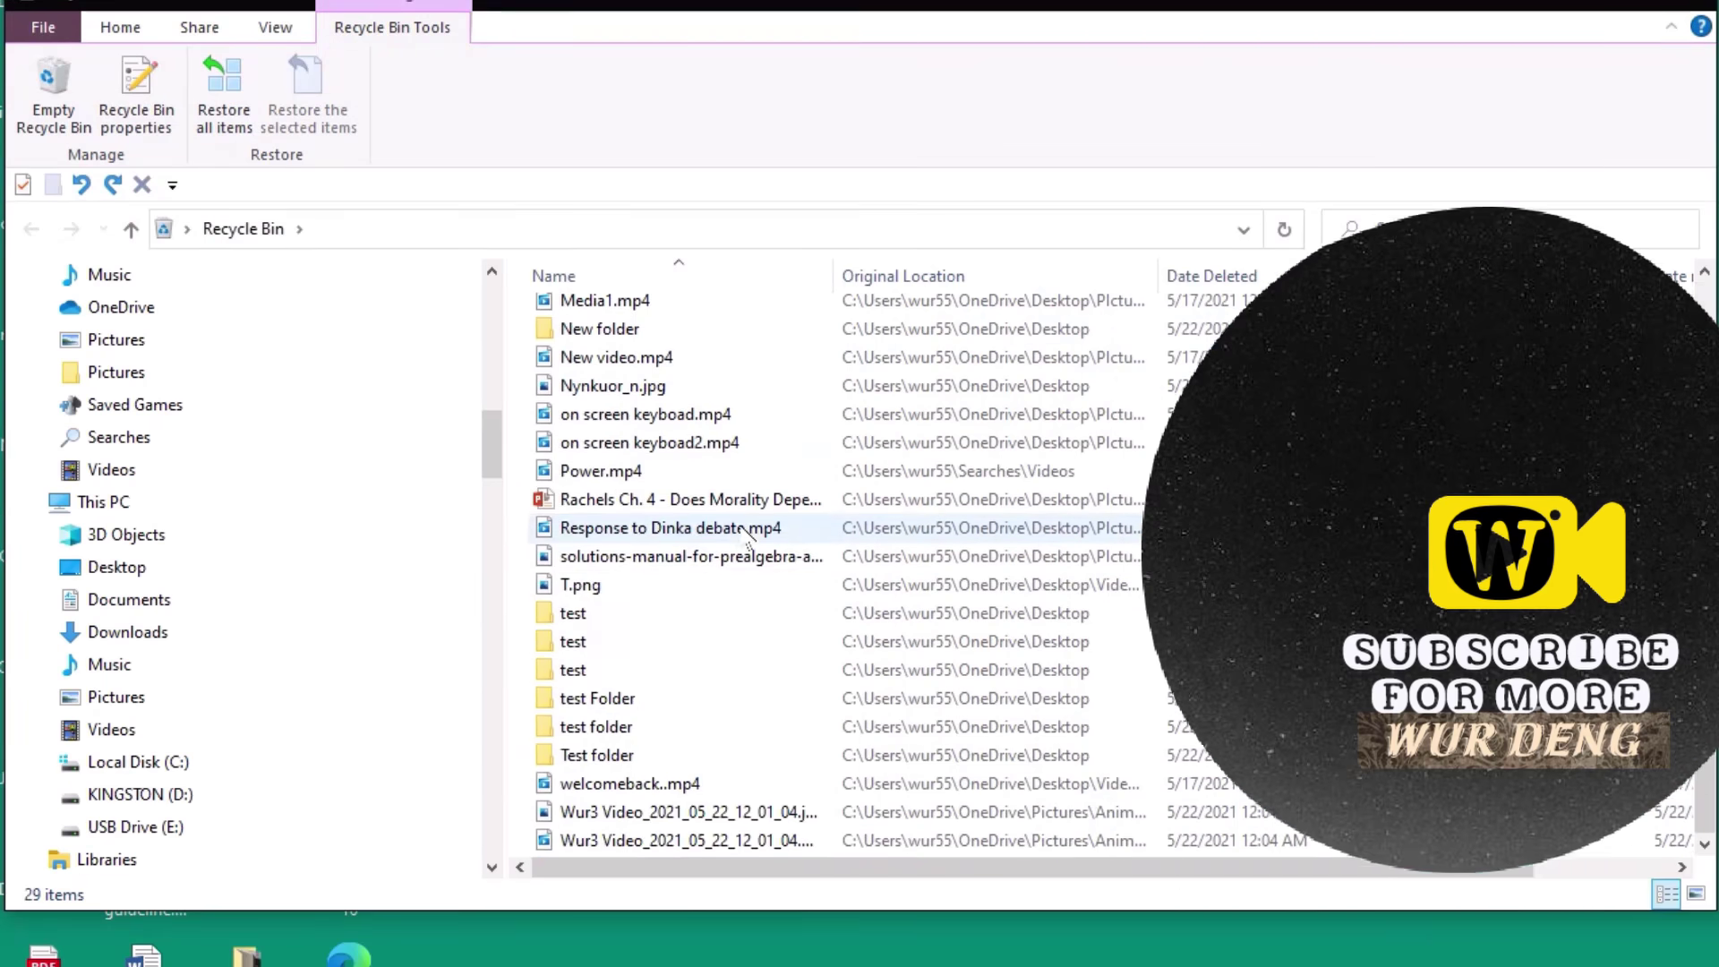
scroll(716, 591, "up", 3)
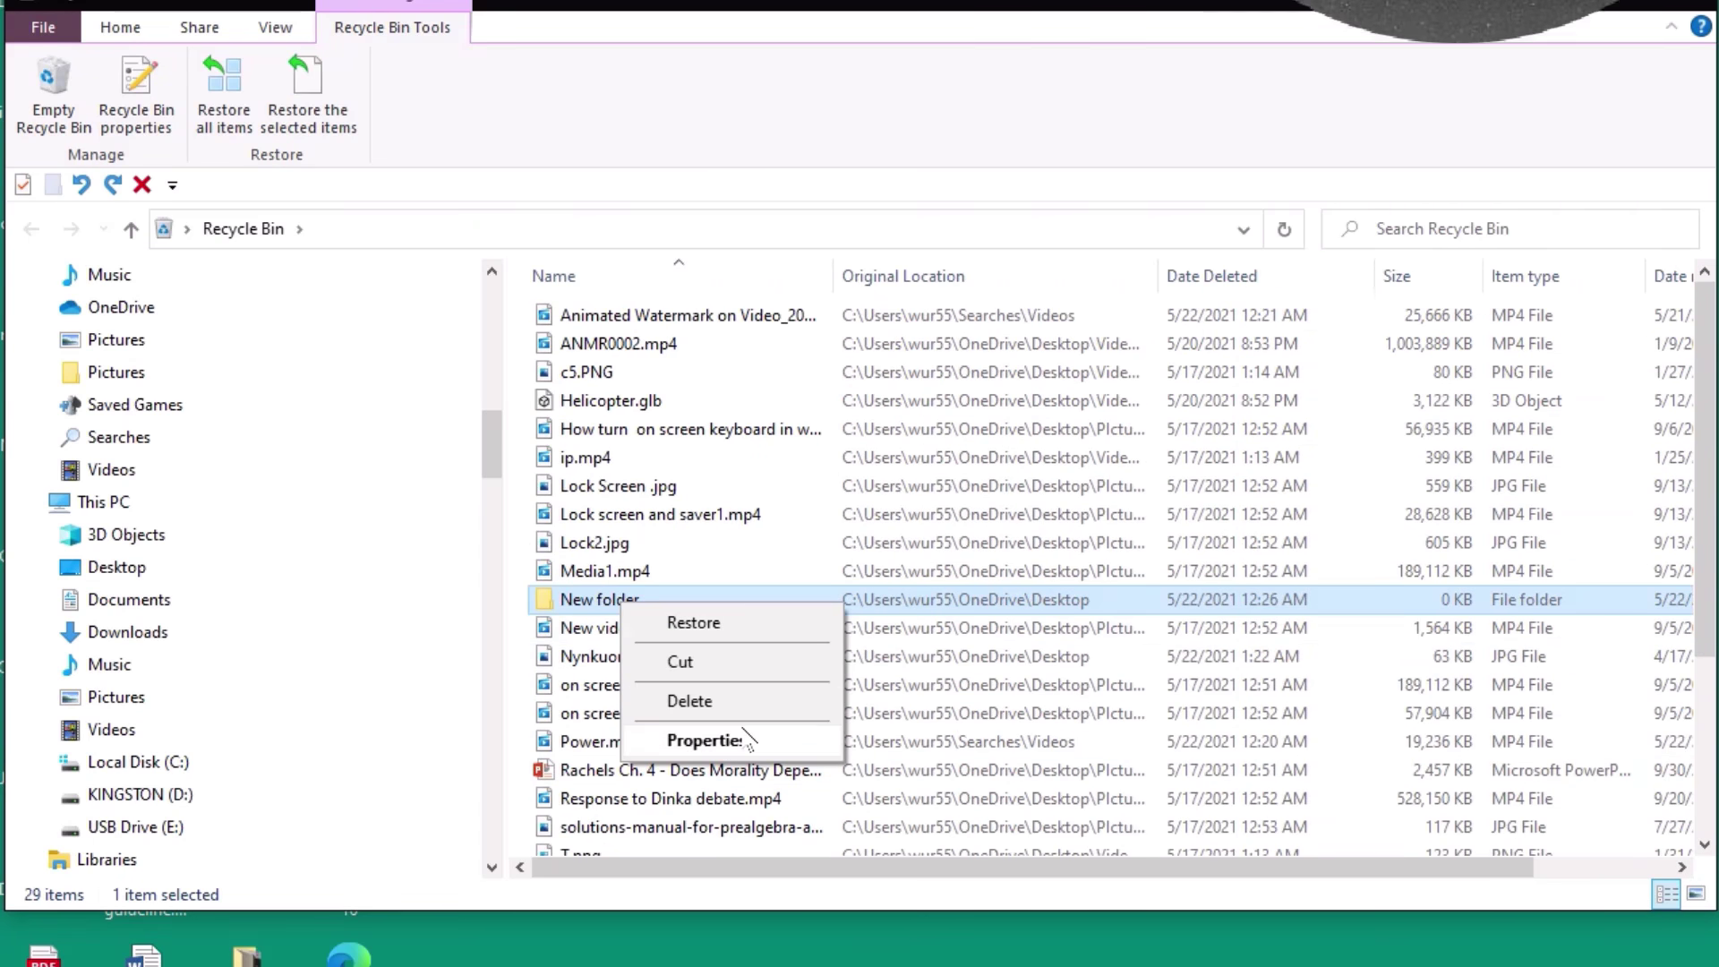
left_click(718, 624)
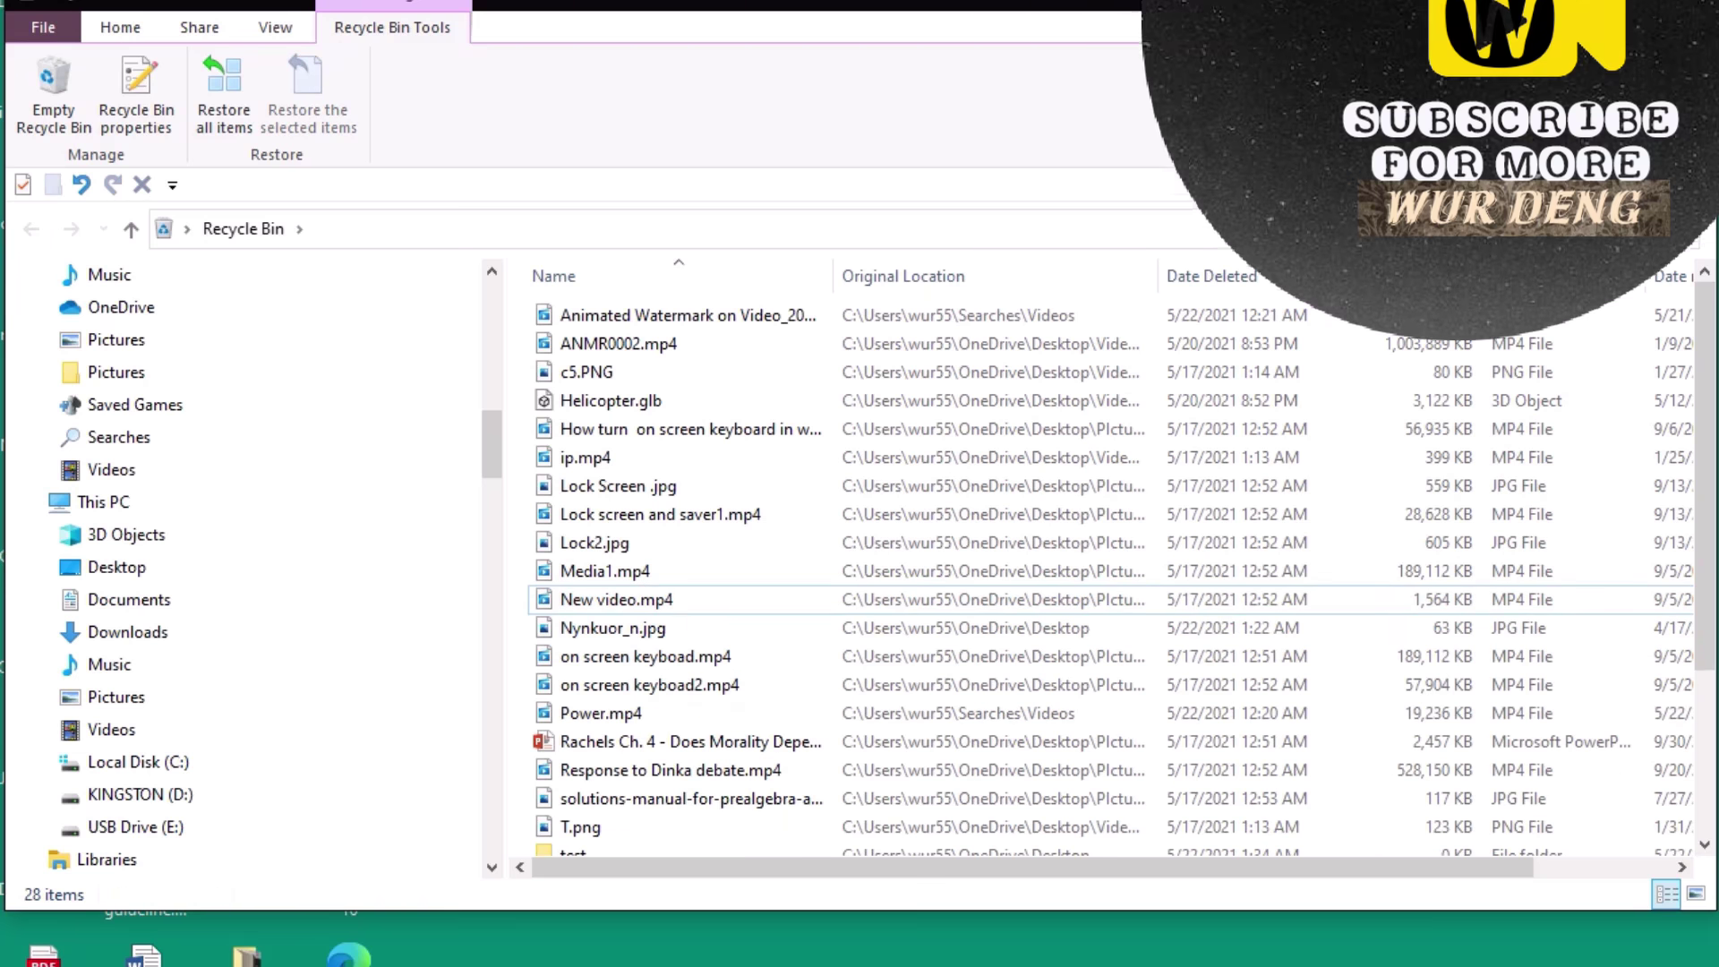
key("alt+F4")
right_click(913, 347)
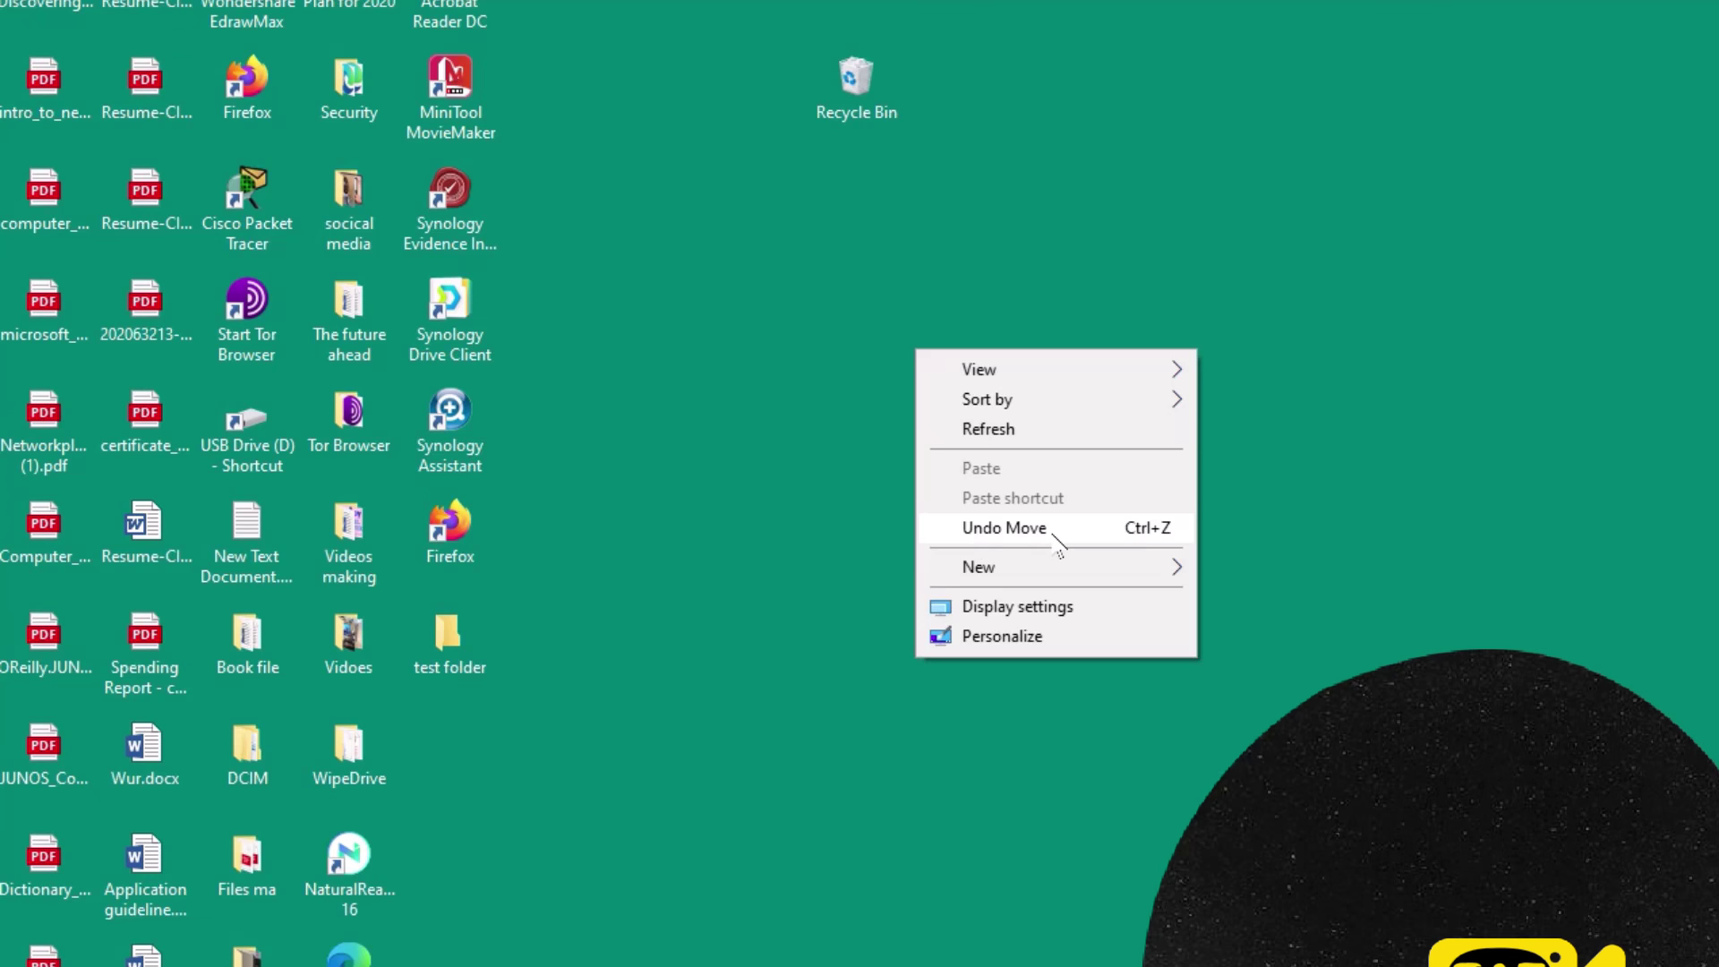
Step: Reverse the last move with the desktop's Undo Move (Ctrl+Z), then dismiss the menu
left_click(1051, 530)
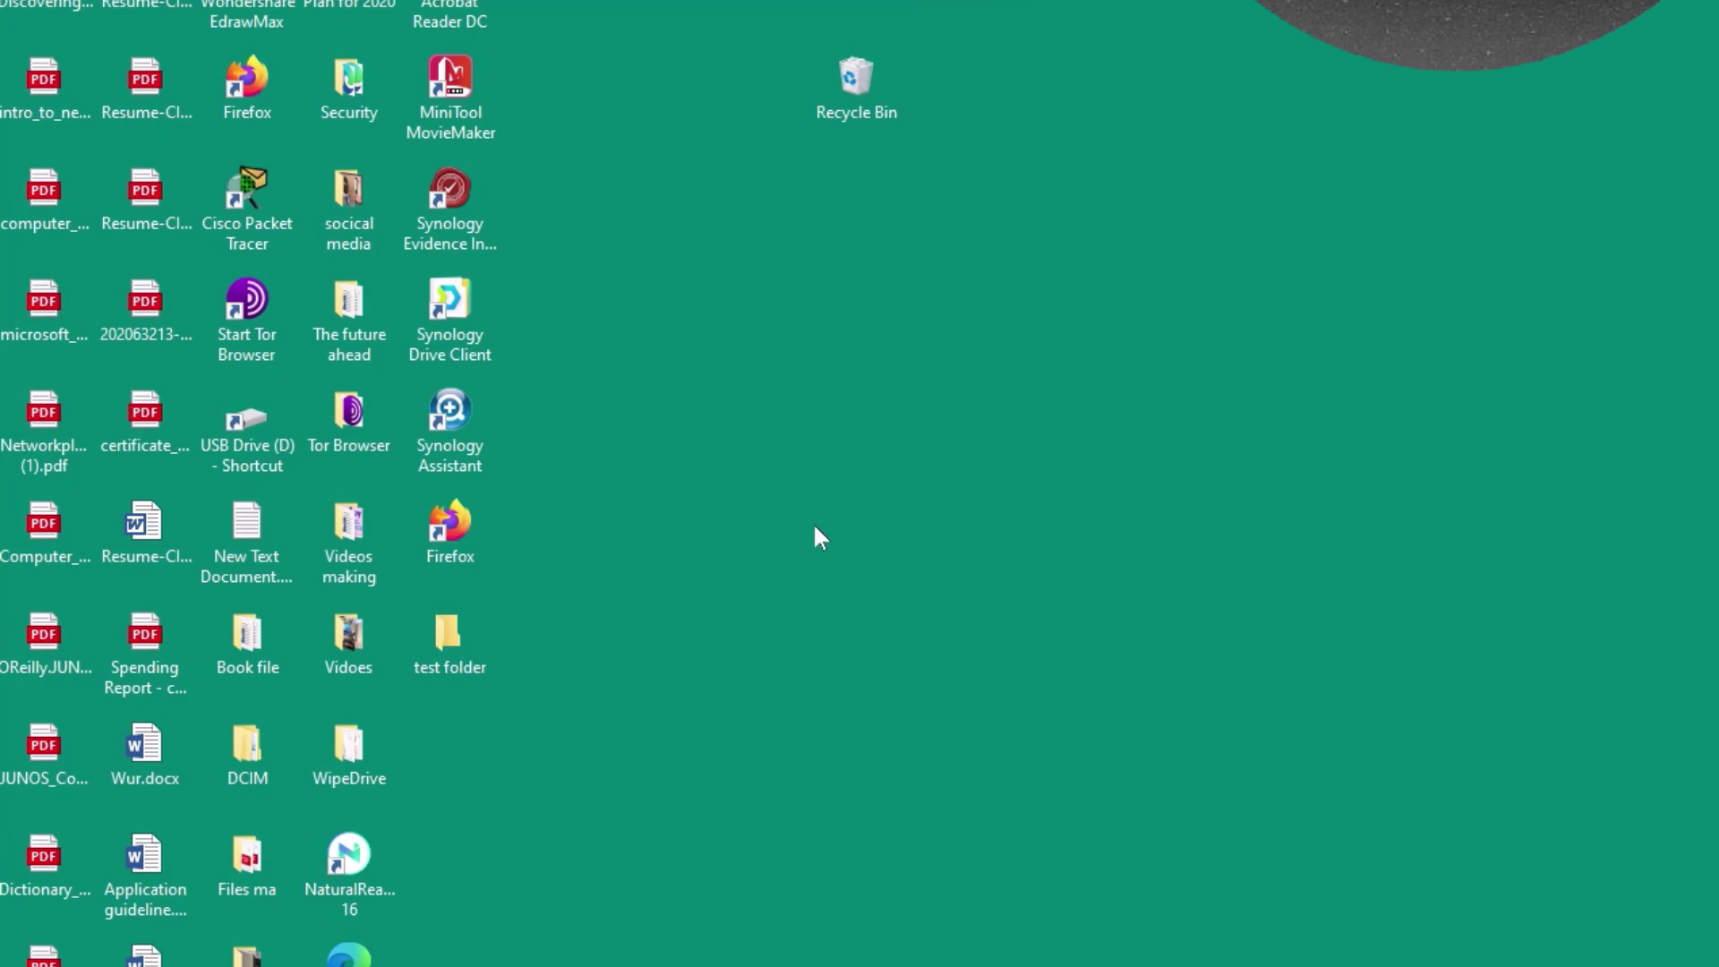
right_click(814, 527)
left_click(654, 378)
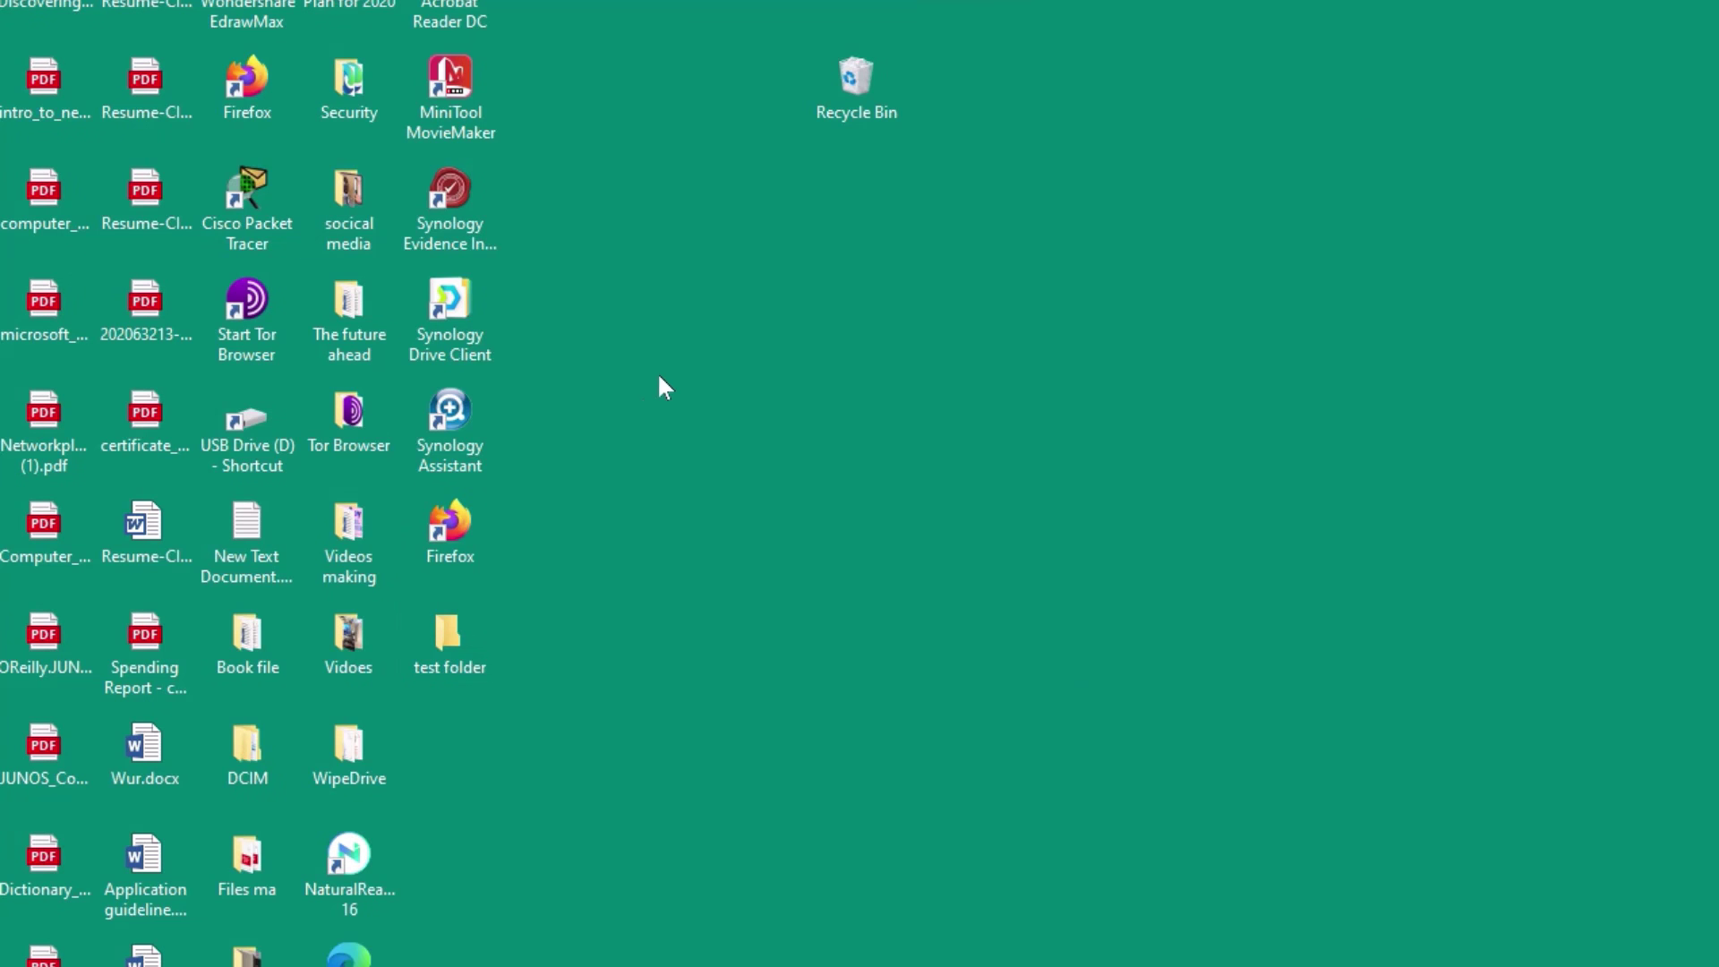